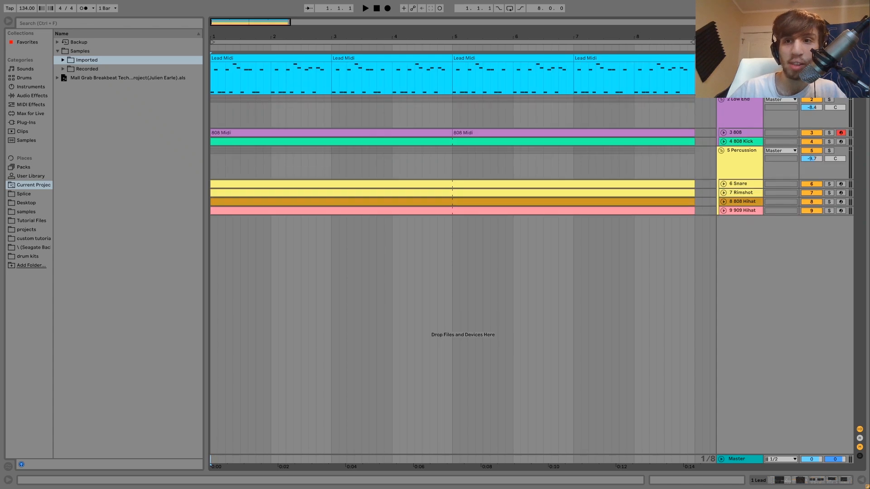
# Step: Play back the soloed lead melody from the start of the arrangement, selecting the first Lead Midi clip
pyautogui.press('space')
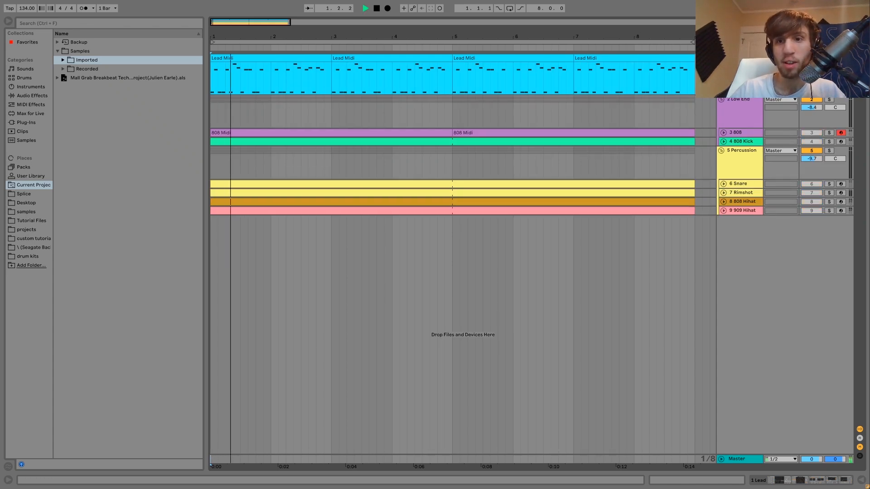
pyautogui.click(635, 64)
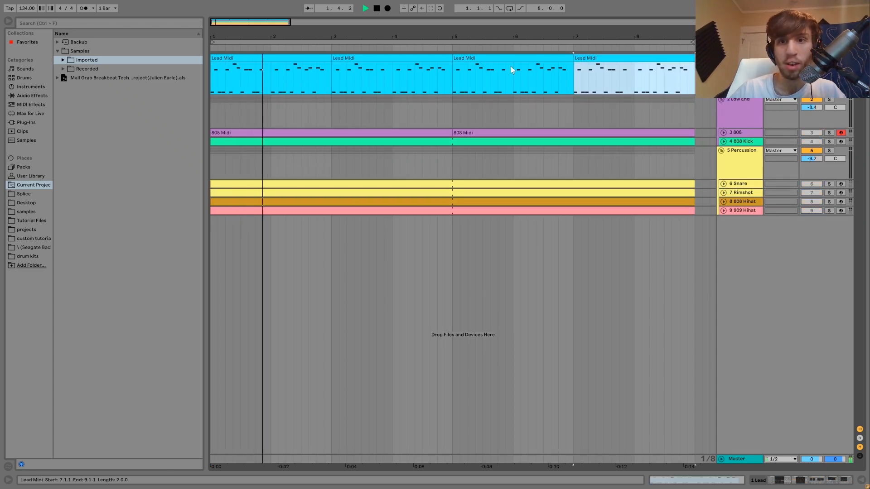
pyautogui.click(274, 57)
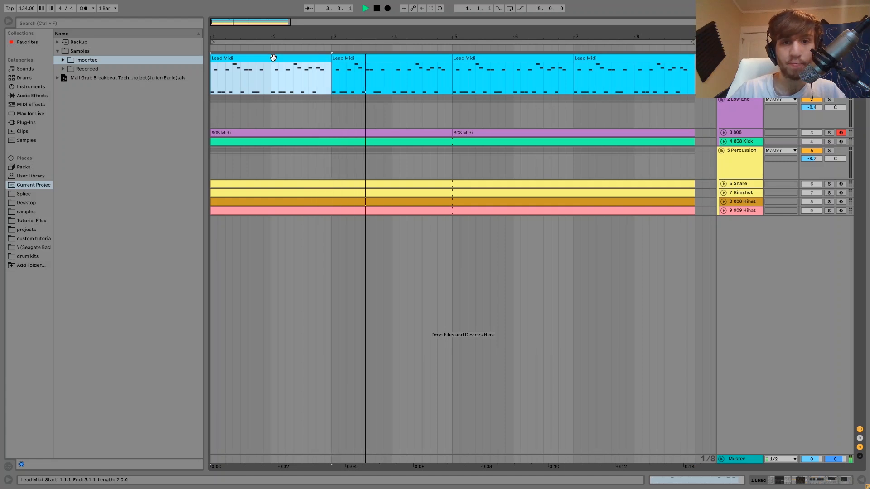
pyautogui.press('space')
# Step: Open the first Lead Midi clip, highlight its G3, F3 and E3 notes in turn, and play the pattern
pyautogui.doubleClick(273, 57)
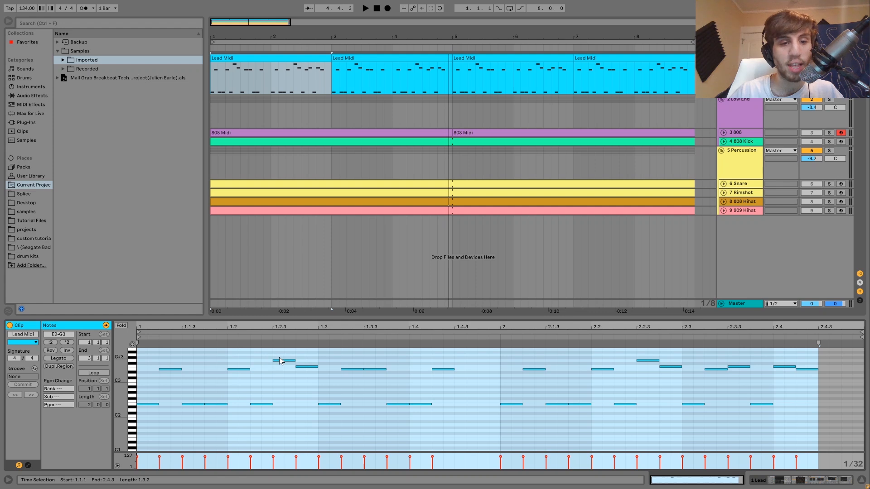
pyautogui.click(132, 363)
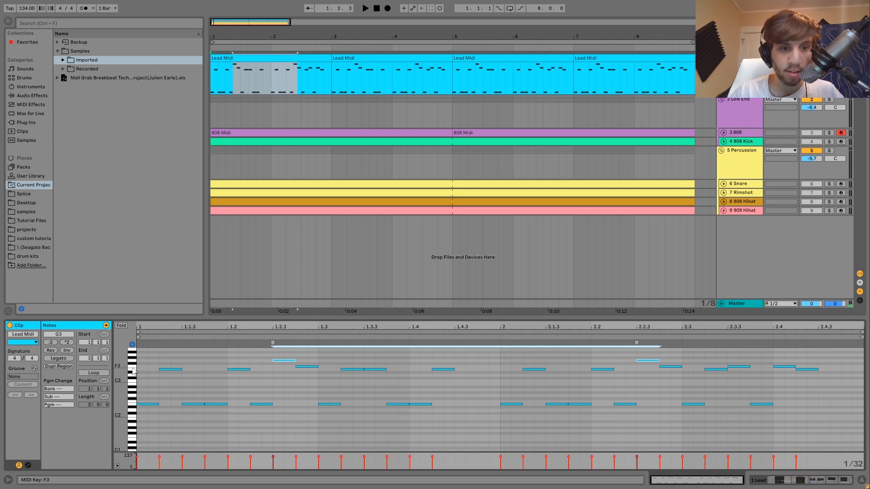
pyautogui.click(132, 368)
pyautogui.click(132, 370)
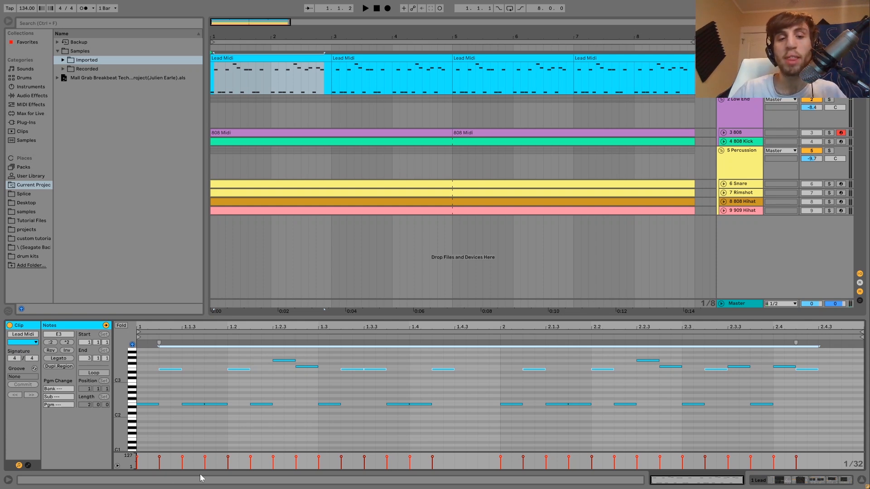
pyautogui.press('space')
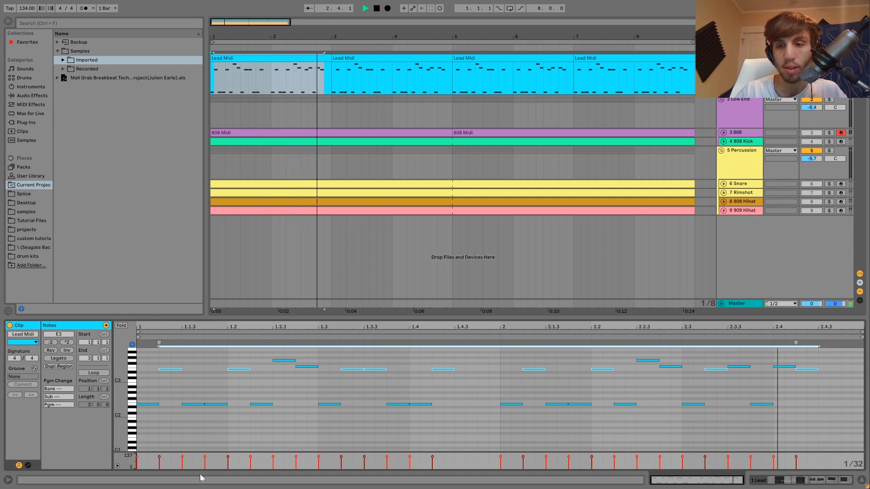
pyautogui.press('space')
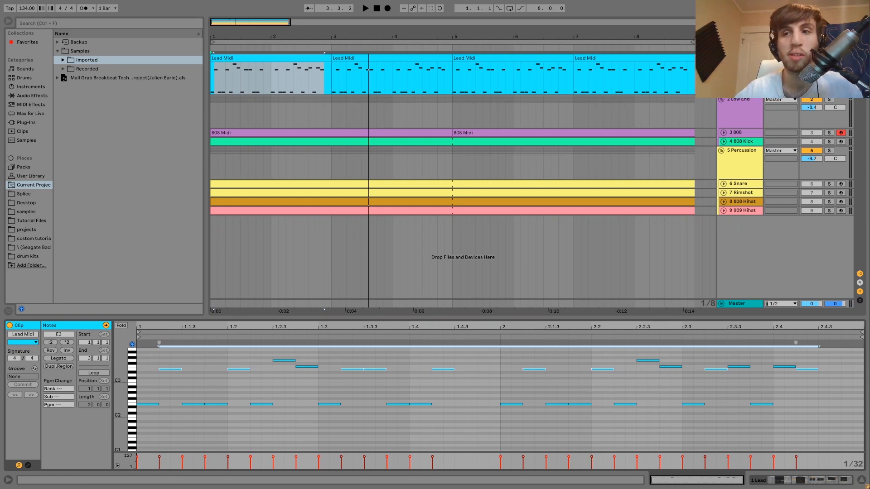
# Step: Unsolo the Lead track to hear it with the full mix, stop playback, and solo the lead again
pyautogui.click(829, 58)
pyautogui.press('space')
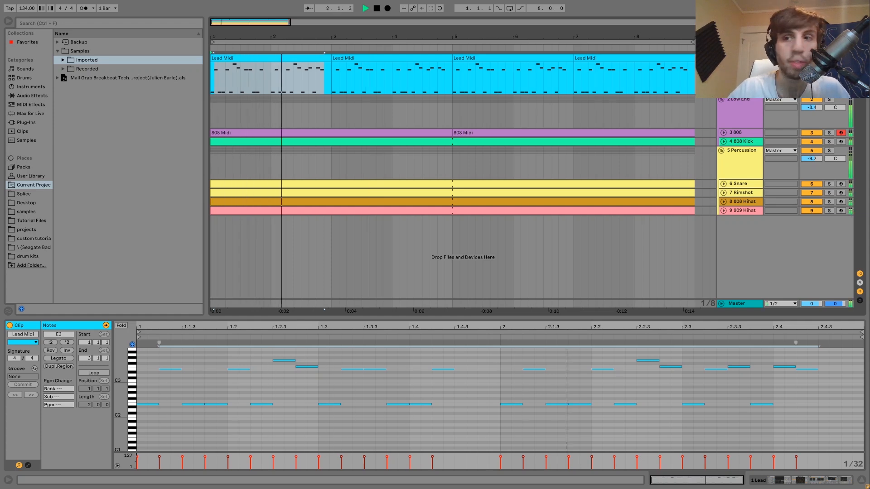
pyautogui.press('space')
pyautogui.click(830, 58)
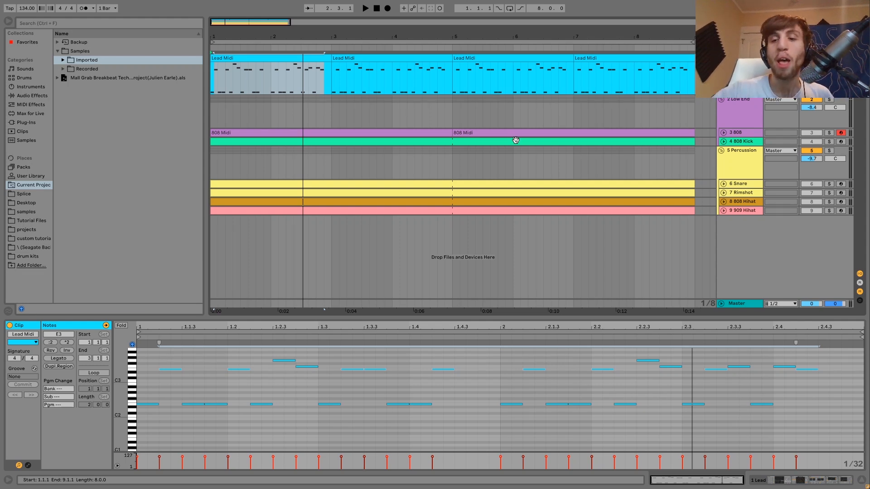
# Step: Show the Lead track's device chain and display the envelope and waveform settings of Operator's oscillator A
pyautogui.click(813, 482)
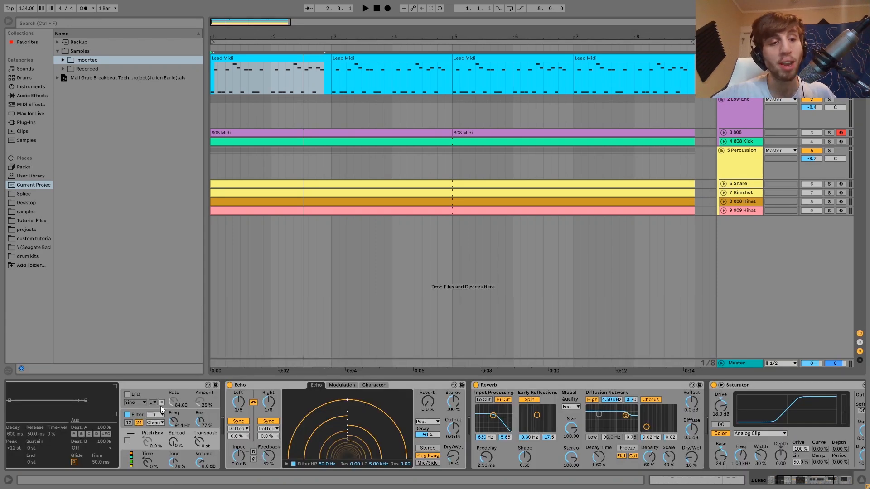
pyautogui.hscroll(-3, 160, 406)
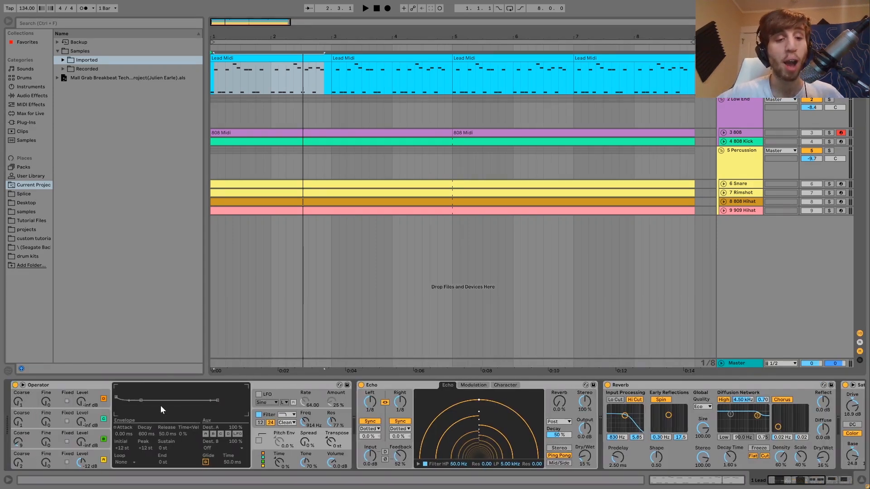
pyautogui.click(101, 457)
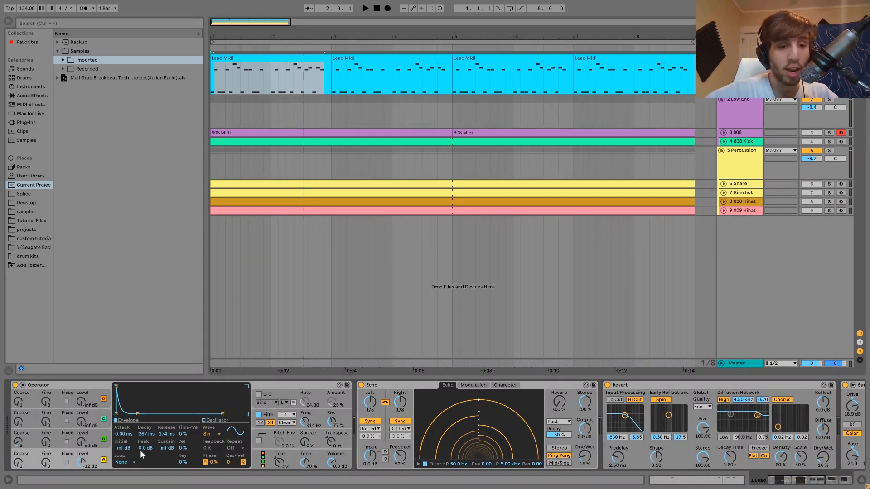
# Step: Compare the lead with Operator's filter off and on during playback, and display oscillator B's settings
pyautogui.click(275, 420)
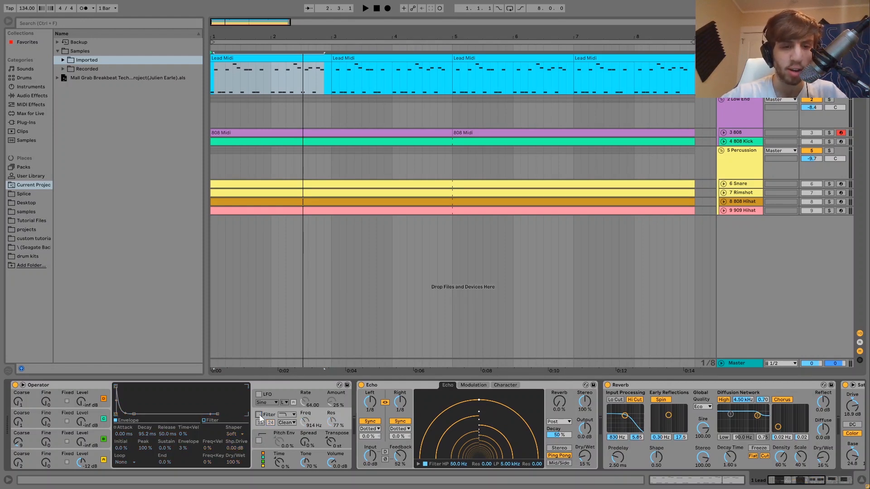
pyautogui.press('space')
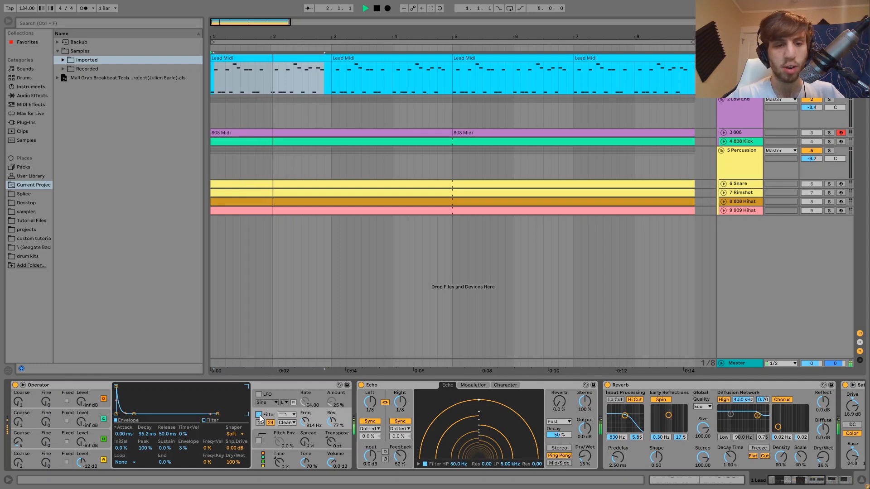
pyautogui.click(259, 415)
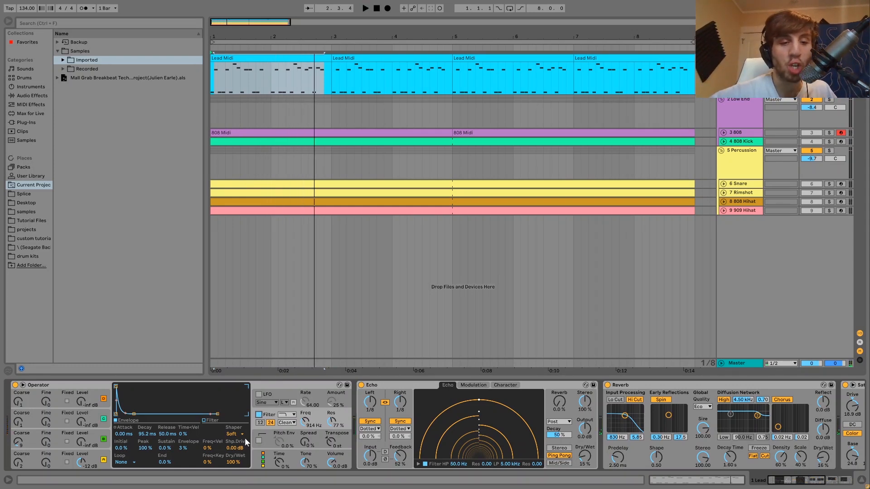
pyautogui.click(259, 415)
pyautogui.press('space')
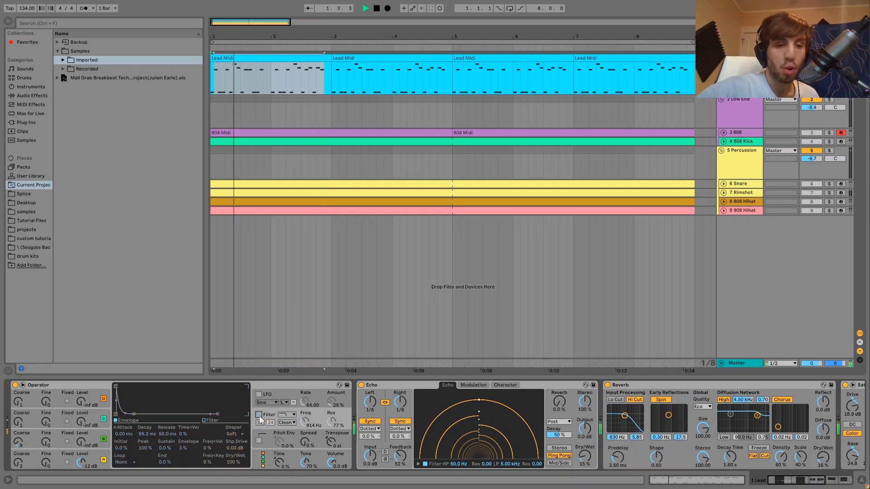
pyautogui.click(259, 416)
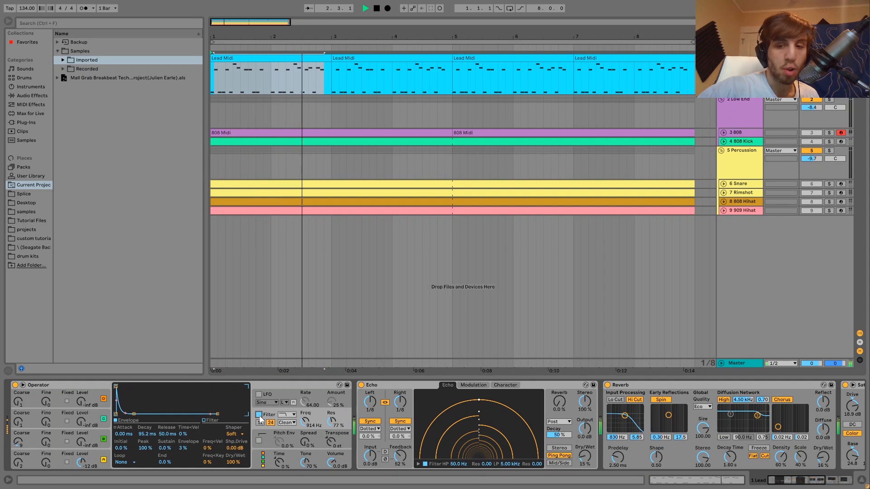
pyautogui.press('space')
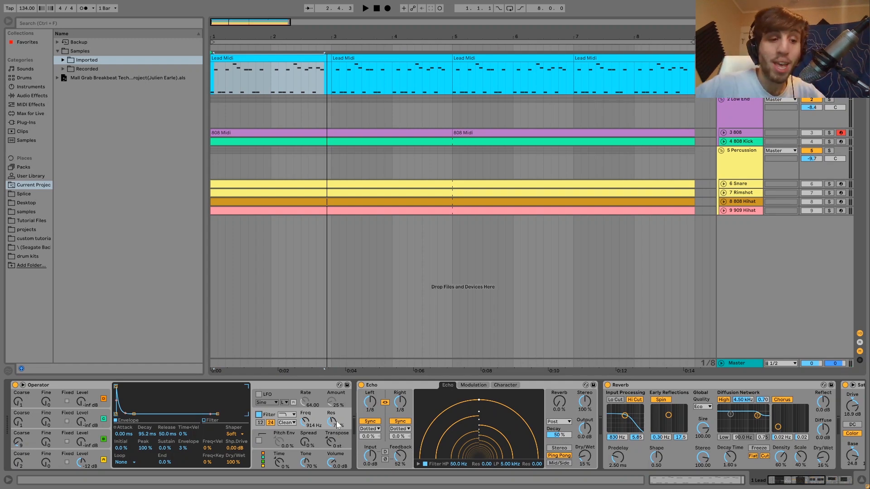
pyautogui.click(19, 442)
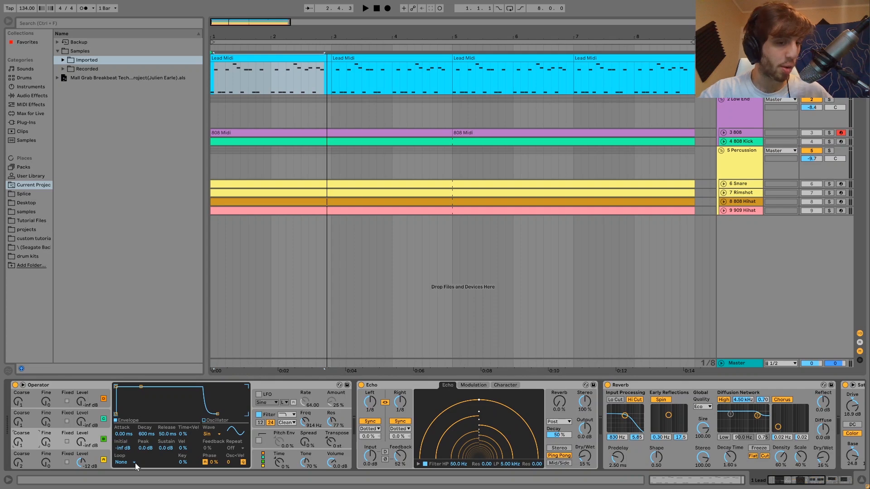
# Step: Bypass the Reverb and Echo on the lead, play the melody, and re-enable both effects to compare the sound
pyautogui.hscroll(6, 364, 412)
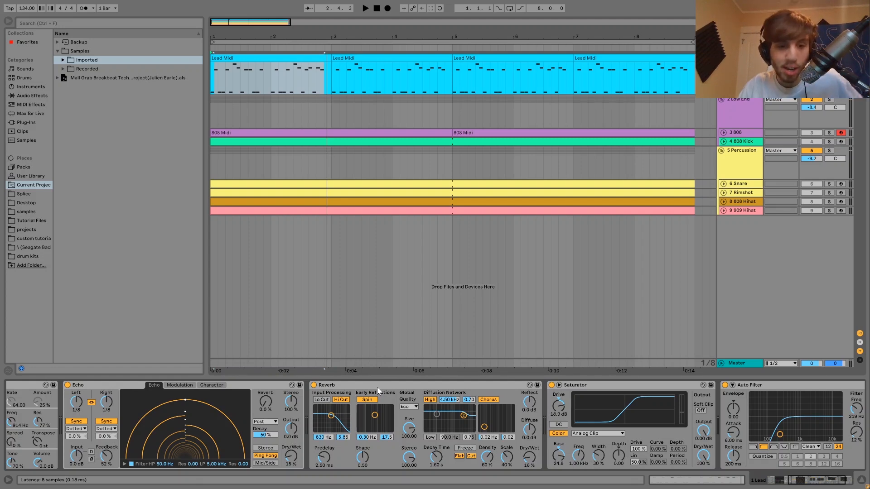
pyautogui.click(314, 385)
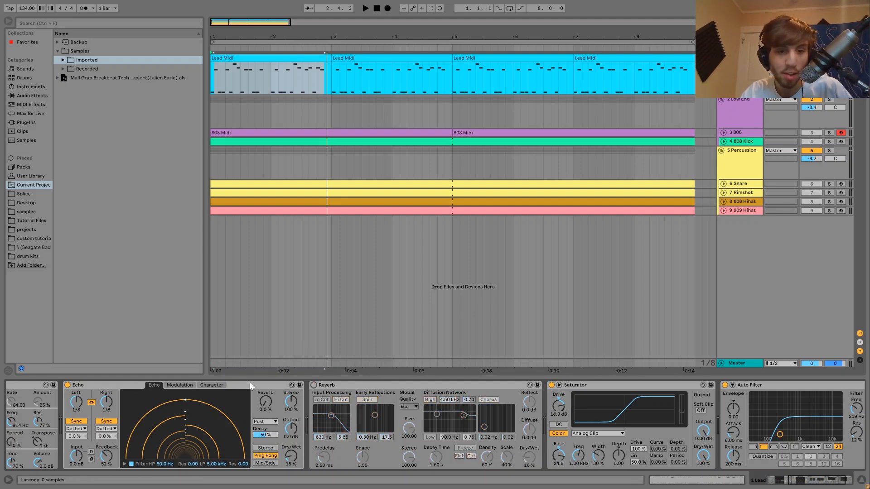
pyautogui.click(67, 385)
pyautogui.press('space')
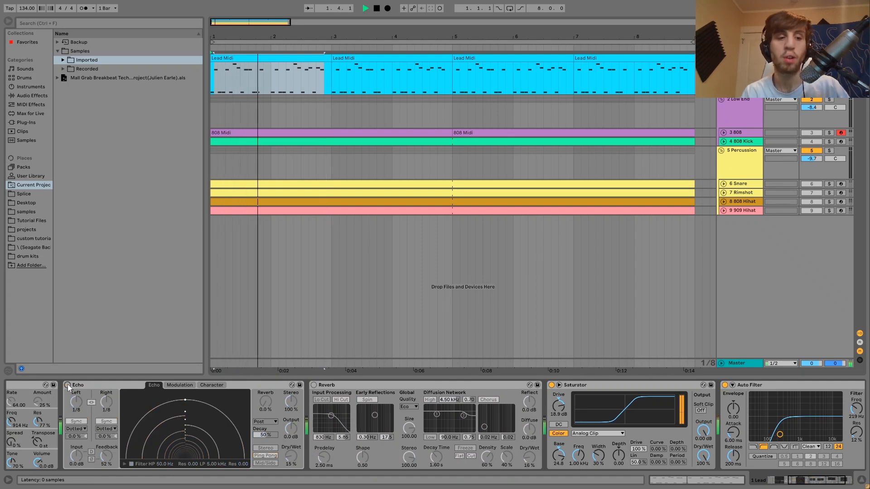
pyautogui.click(68, 385)
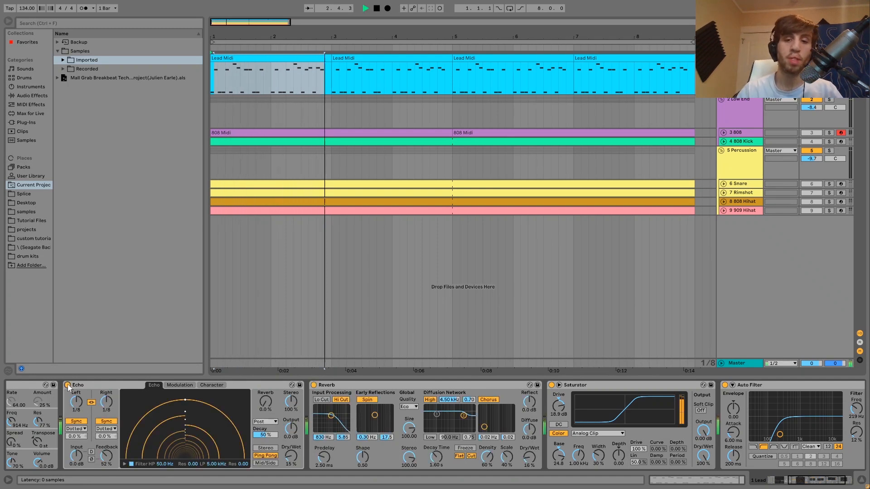
pyautogui.press('space')
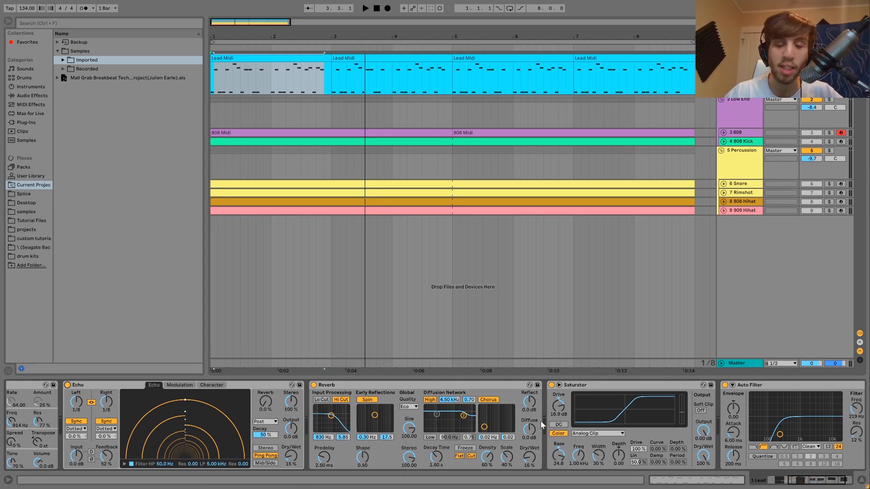
# Step: Bypass the Saturator on the lead, play the melody, and switch the Saturator back on to compare
pyautogui.click(606, 386)
pyautogui.hscroll(3, 606, 389)
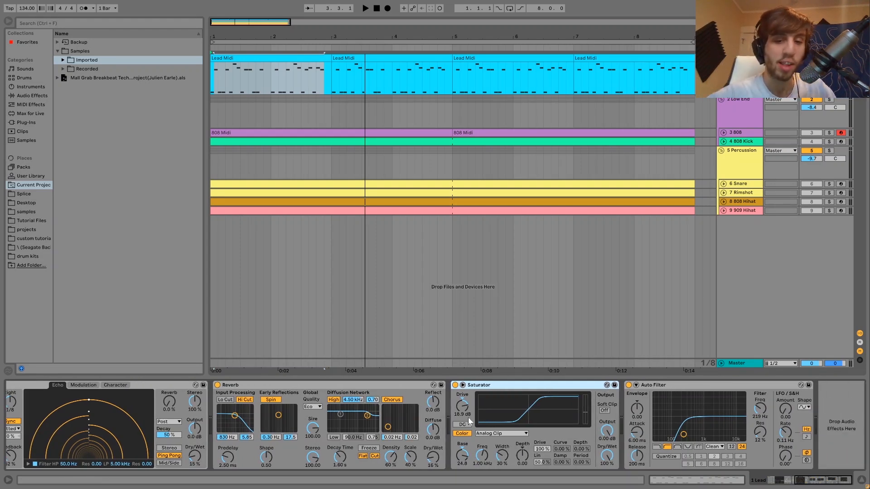
pyautogui.click(455, 385)
pyautogui.press('space')
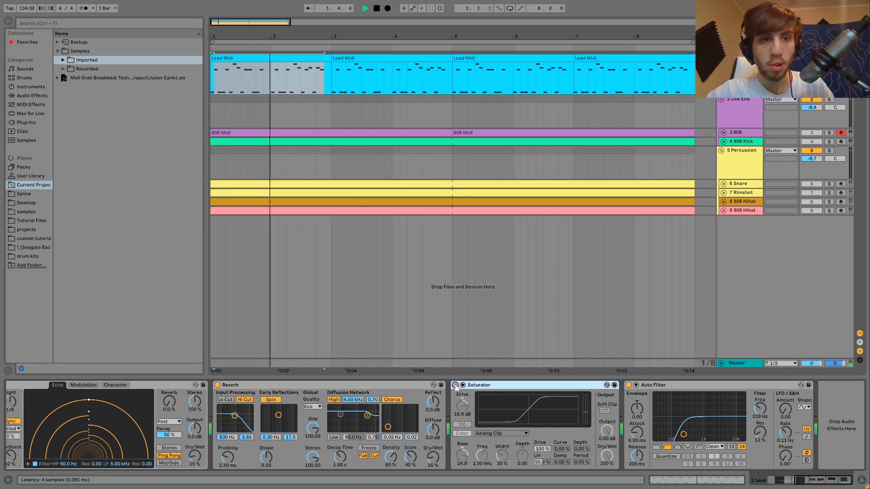
pyautogui.click(455, 385)
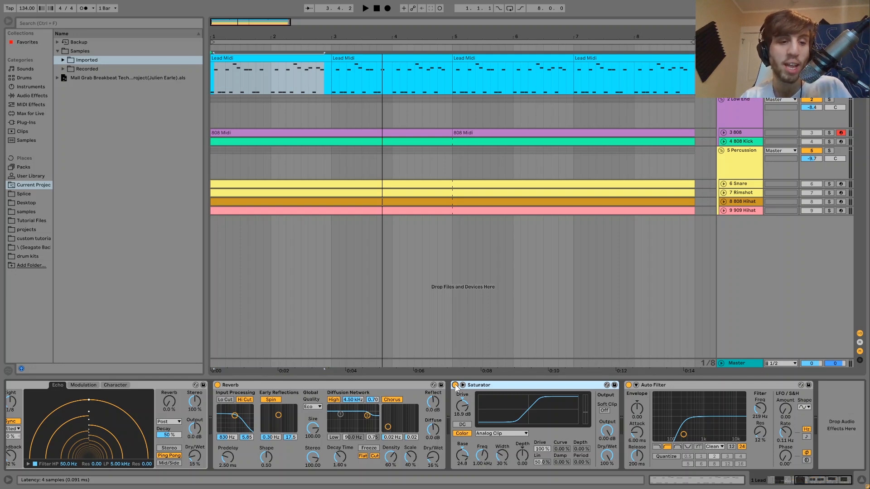
# Step: Play the lead briefly with all its effects enabled, and disarm recording on the 808 track
pyautogui.hscroll(-1, 202, 445)
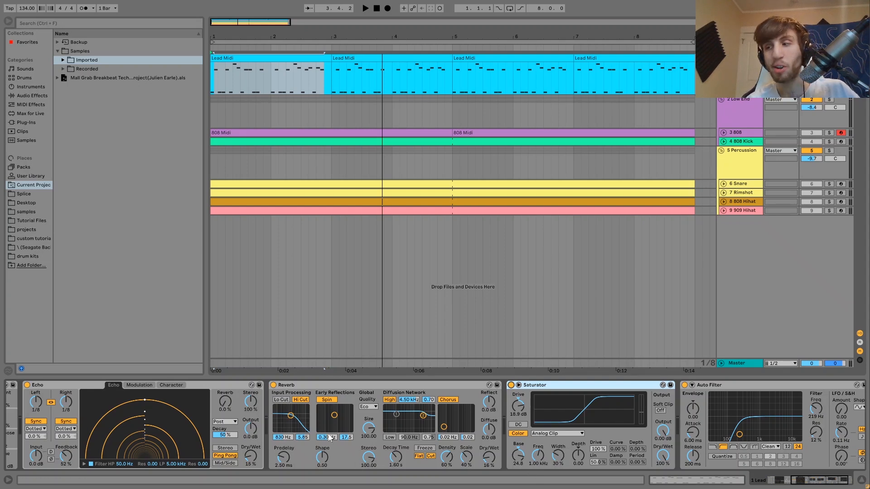
pyautogui.press('space')
pyautogui.press('space')
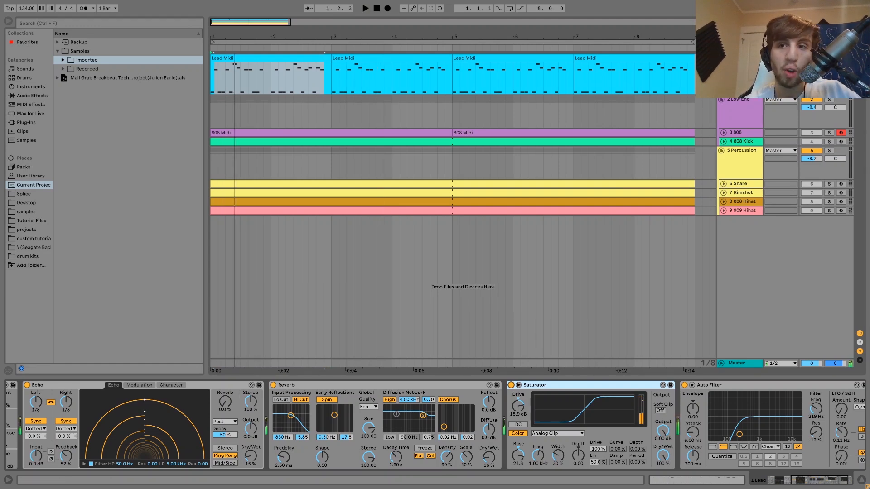
pyautogui.click(841, 133)
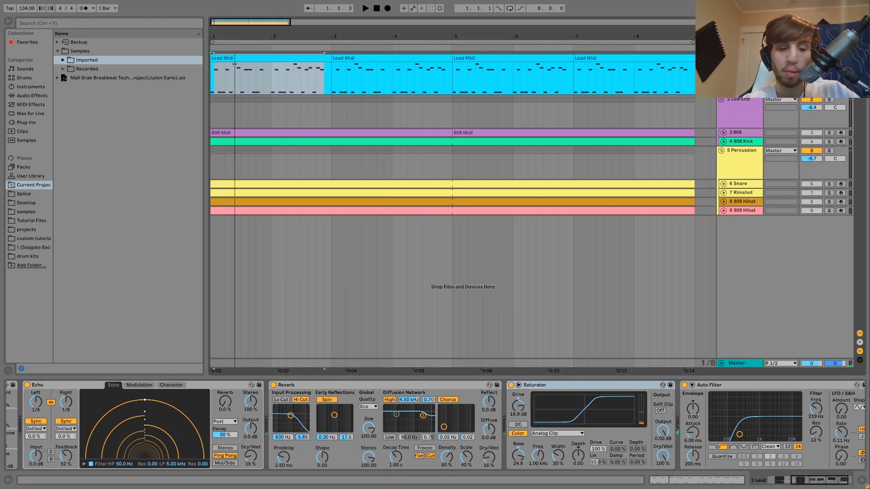
# Step: Audition a note through the lead's effects while trying the Saturator's Base control, and bring the Auto Filter into view
pyautogui.press('z')
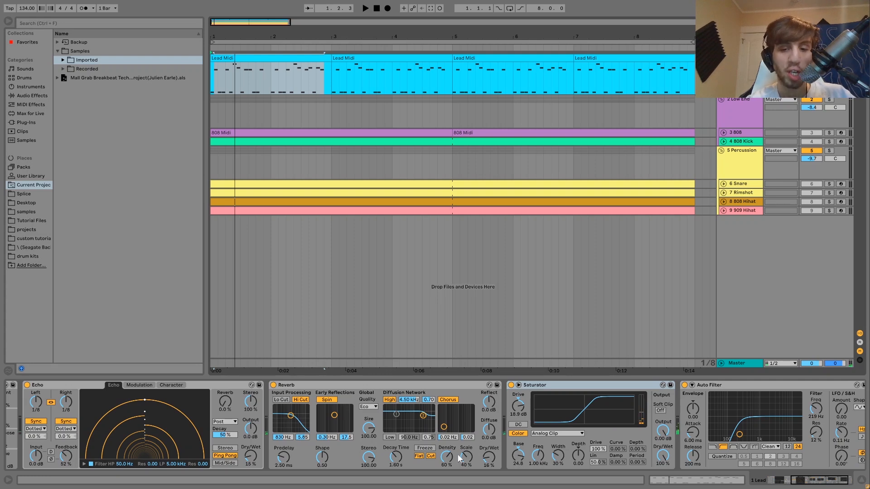
pyautogui.doubleClick(520, 459)
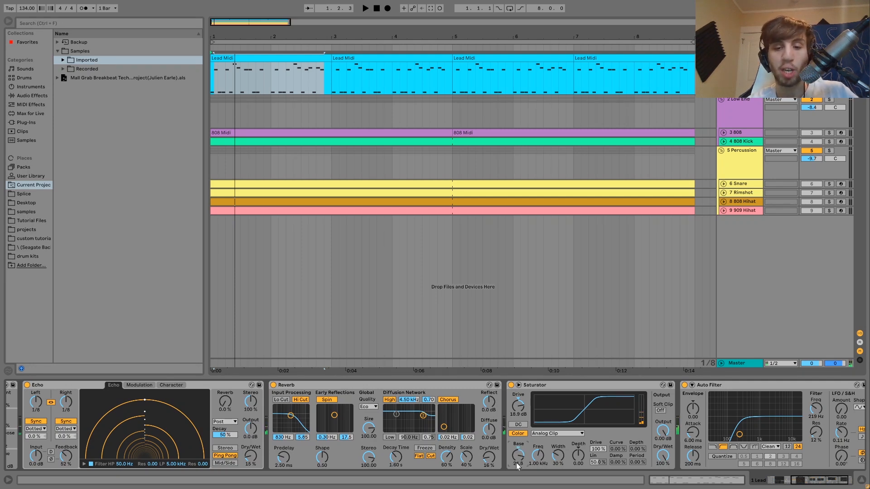
pyautogui.moveTo(516, 463); pyautogui.dragTo(516, 451)
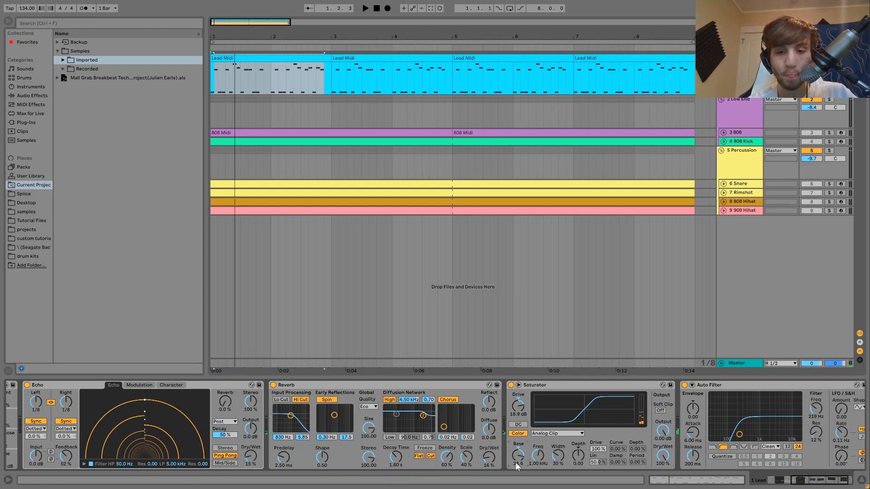
pyautogui.hscroll(2, 516, 464)
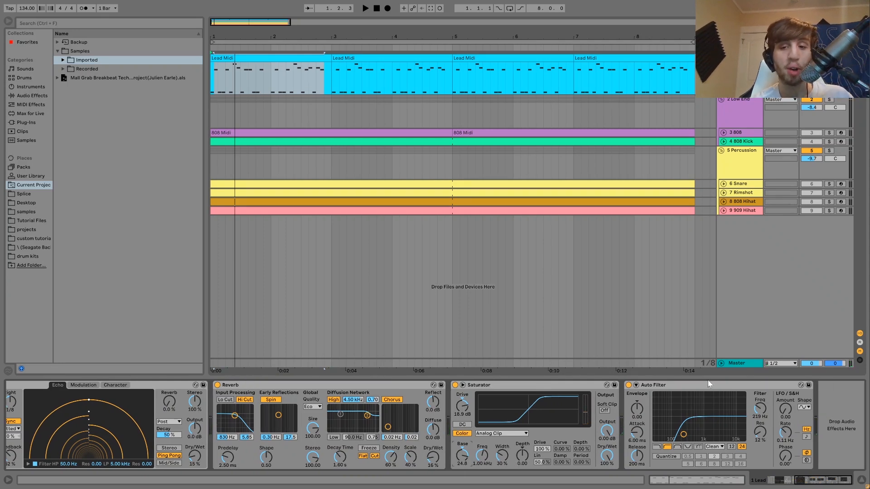
# Step: Bypass the lead's Auto Filter and switch it back on to compare the sound
pyautogui.click(629, 386)
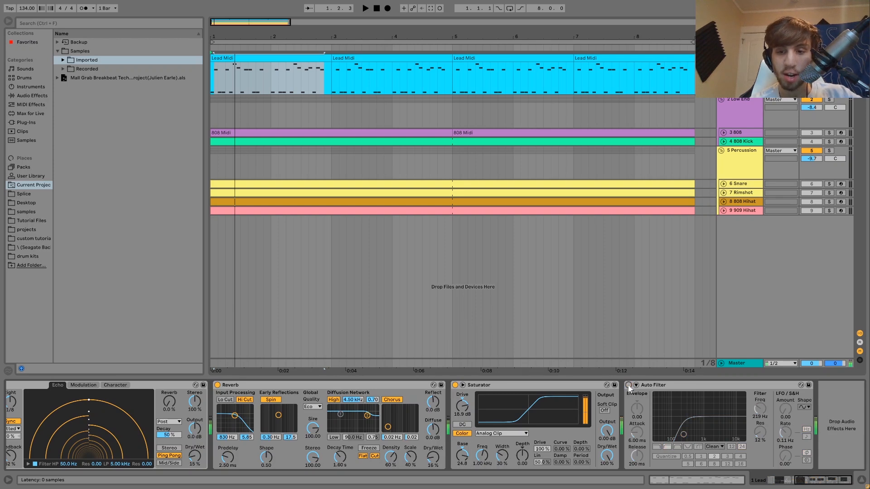
pyautogui.click(629, 386)
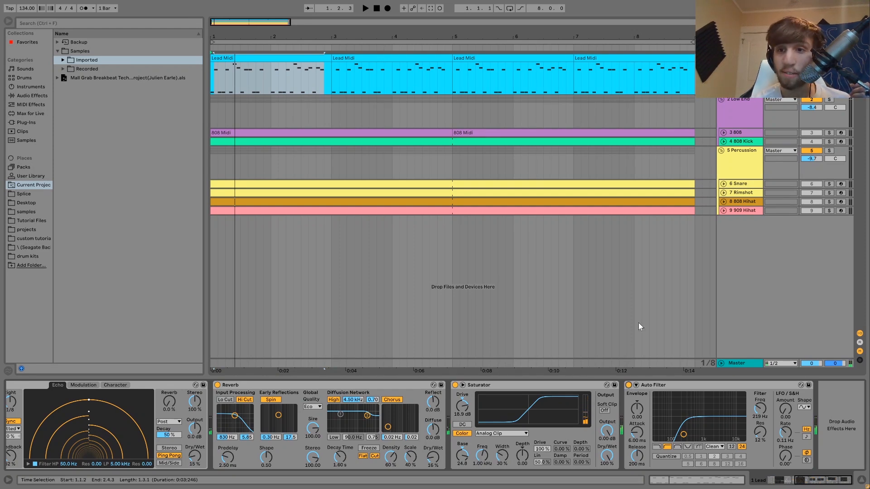
# Step: Solo and unfold the 808 track, select its first MIDI clip, and play it to hear the bass alone
pyautogui.click(741, 132)
pyautogui.click(830, 133)
pyautogui.click(724, 132)
pyautogui.click(381, 157)
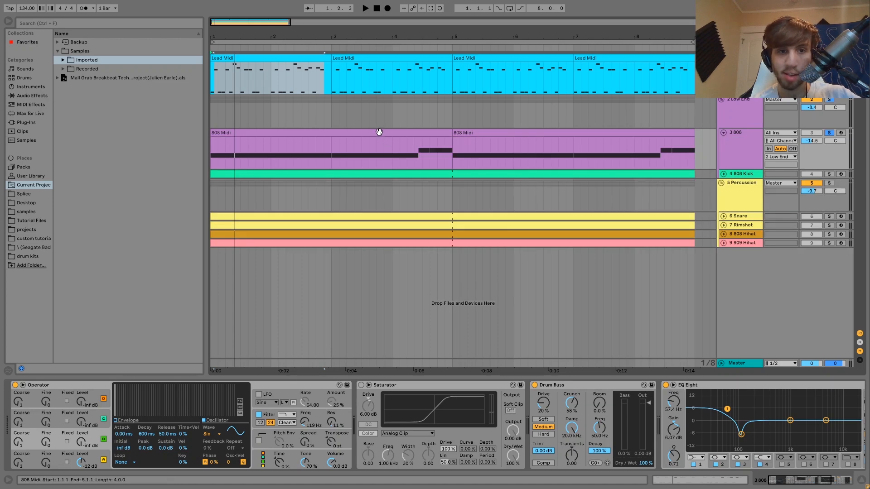
pyautogui.press('space')
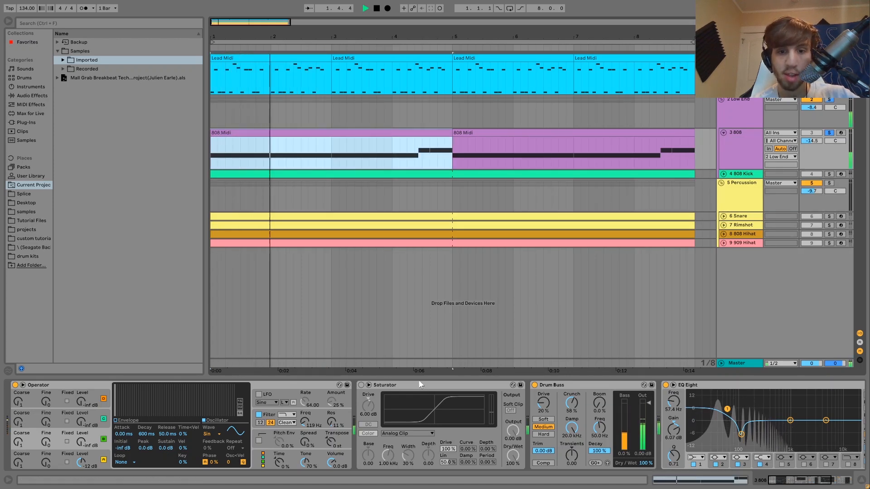
# Step: Delete the bypassed Saturator from the 808 track's device chain
pyautogui.click(454, 385)
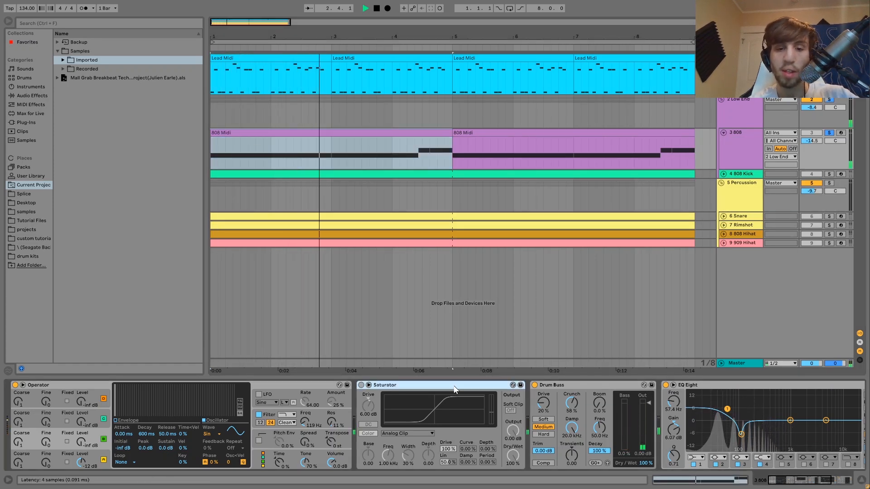
pyautogui.press('Delete')
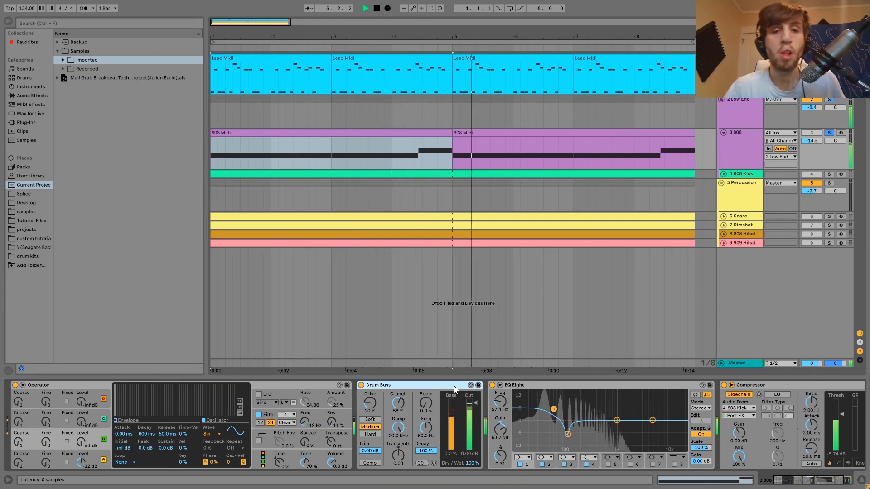
# Step: Examine the notes of the first 808 clip, and play the full mix briefly with the 808 track unsoloed
pyautogui.doubleClick(404, 137)
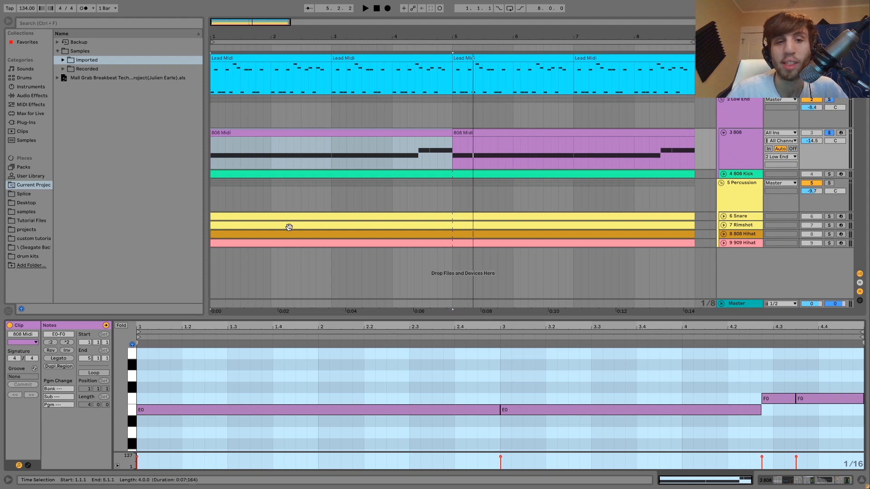
pyautogui.click(740, 144)
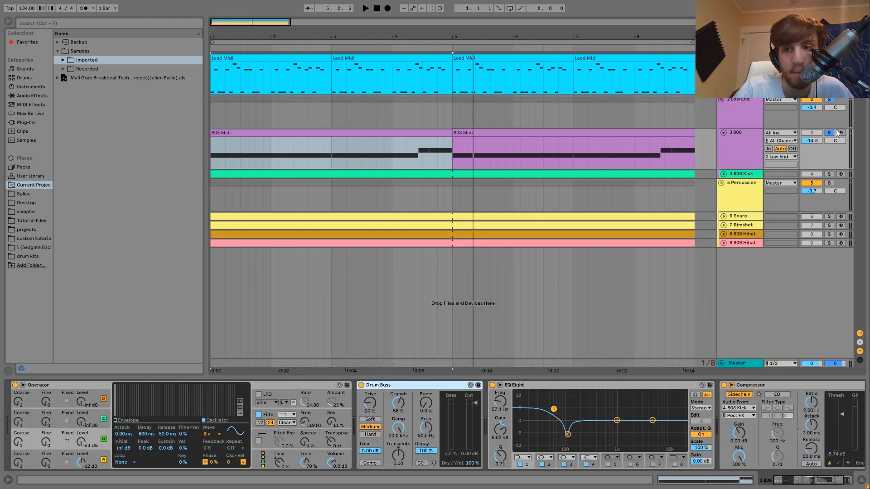
pyautogui.click(832, 132)
pyautogui.press('space')
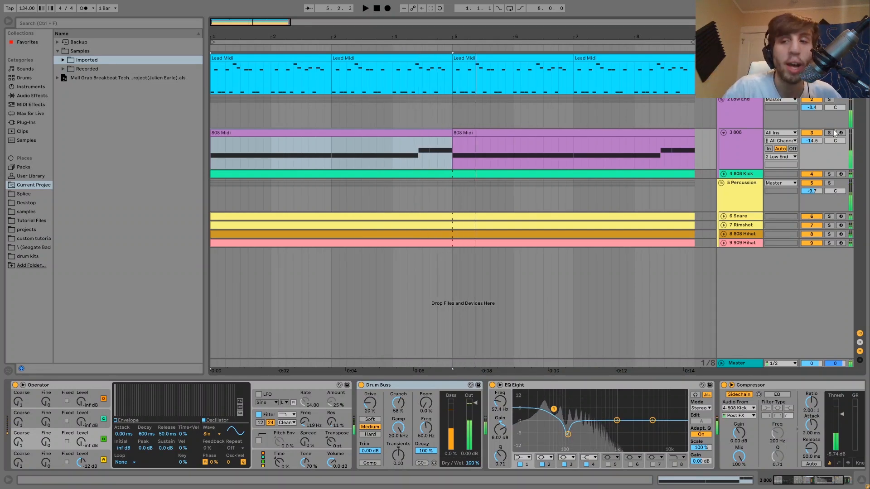
pyautogui.press('space')
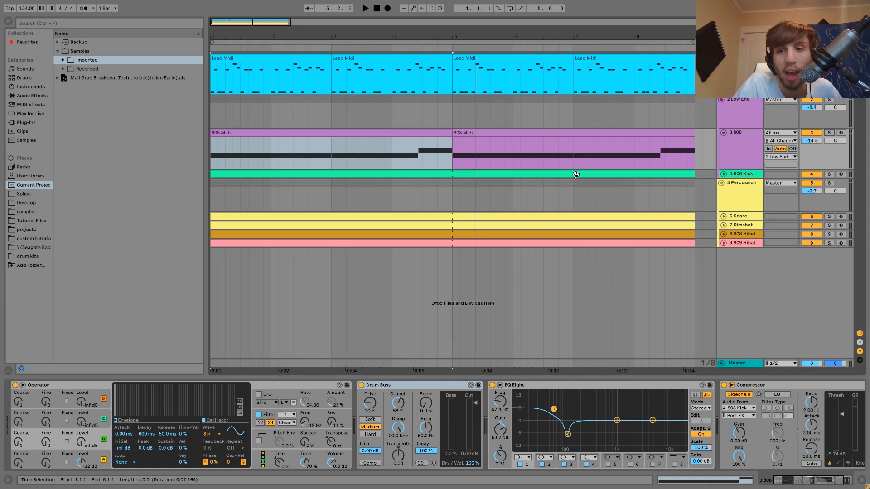
# Step: Solo the 808 and 808 Kick tracks together, play them, and unfold the 808 Kick track
pyautogui.click(846, 177)
pyautogui.click(829, 174)
pyautogui.keyDown('ctrl'); pyautogui.click(830, 133); pyautogui.keyUp('ctrl')
pyautogui.press('space')
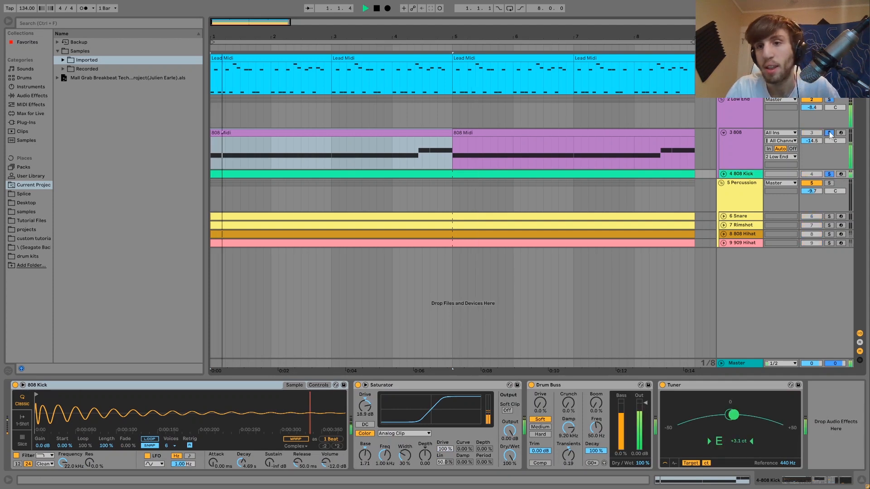
pyautogui.click(723, 174)
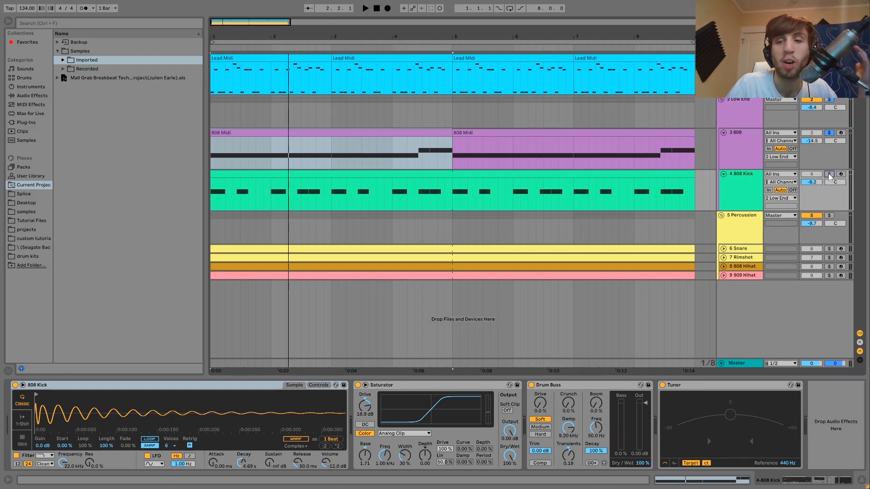
# Step: Fill the start of the first 808 clip with repeated E0 notes, each three sixteenths long, and play them
pyautogui.click(744, 151)
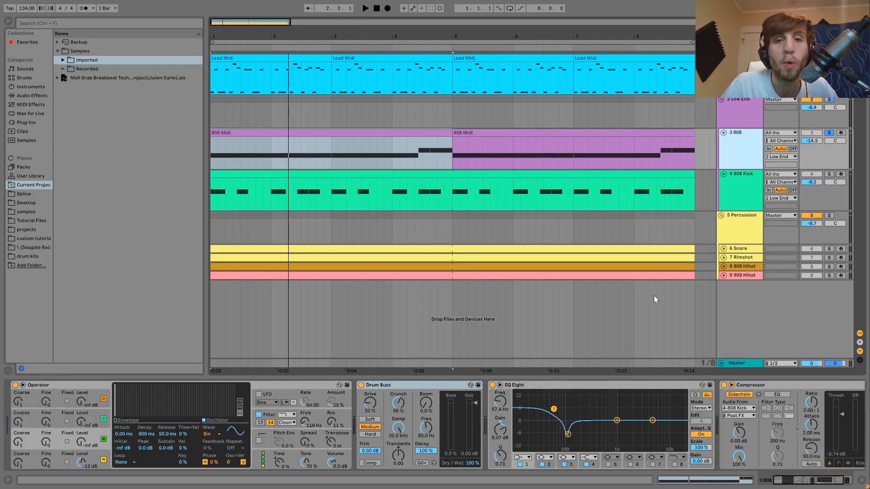
pyautogui.doubleClick(393, 133)
pyautogui.doubleClick(176, 399)
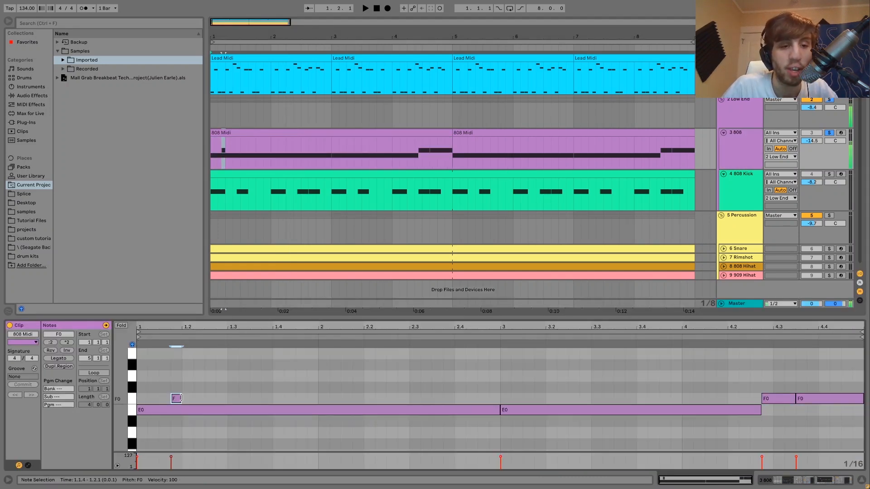
pyautogui.press('Down')
pyautogui.hotkey('shift', 'Right')
pyautogui.hotkey('shift', 'Right')
pyautogui.hotkey('ctrl', 'd')
pyautogui.hotkey('ctrl', 'd')
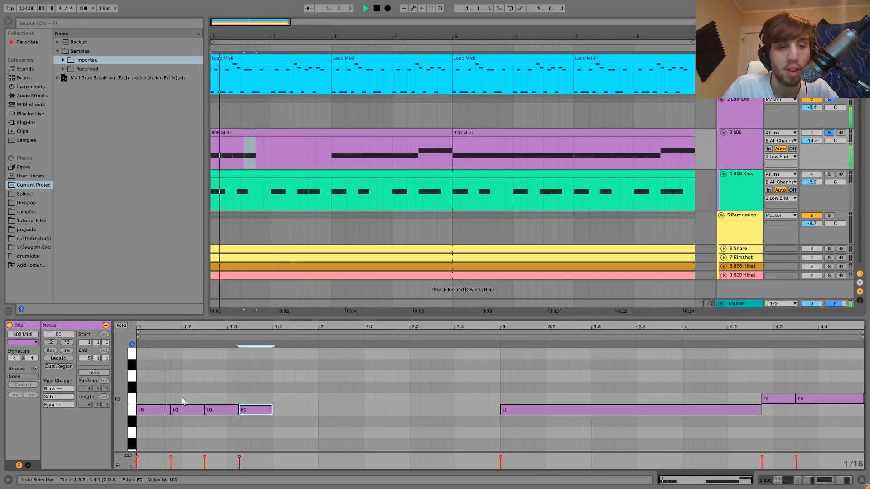
pyautogui.hotkey('ctrl', 'd')
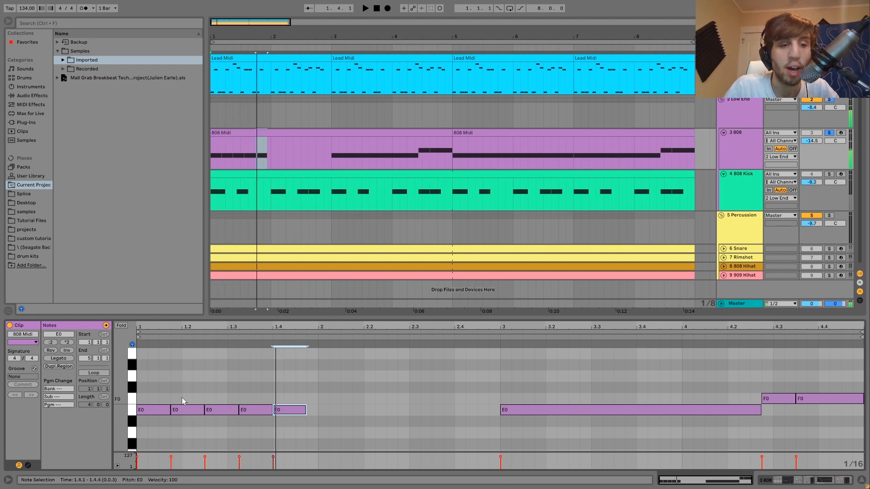
# Step: Lengthen the first E0 note in the 808 clip to two bars, replacing the short repeated notes up to 3.1.1
pyautogui.click(160, 410)
pyautogui.hotkey('shift', 'Right')
pyautogui.hotkey('shift', 'Right')
pyautogui.hotkey('shift', 'Right')
pyautogui.hotkey('shift', 'Right')
pyautogui.hotkey('shift', 'Right')
pyautogui.hotkey('shift', 'Right')
pyautogui.hotkey('shift', 'Right')
pyautogui.hotkey('shift', 'Right')
pyautogui.hotkey('shift', 'Right')
pyautogui.hotkey('shift', 'Right')
pyautogui.hotkey('shift', 'Right')
pyautogui.hotkey('shift', 'Right')
pyautogui.hotkey('shift', 'Right')
pyautogui.hotkey('shift', 'Right')
pyautogui.hotkey('shift', 'Right')
pyautogui.hotkey('shift', 'Right')
pyautogui.hotkey('shift', 'Right')
pyautogui.hotkey('shift', 'Right')
pyautogui.hotkey('shift', 'Right')
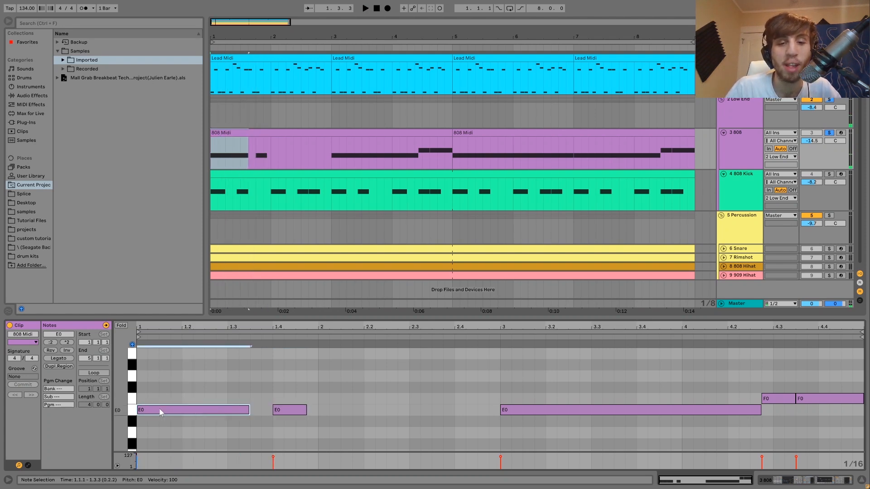
pyautogui.hotkey('shift', 'Right')
pyautogui.hotkey('shift', 'Right')
pyautogui.hotkey('shift', 'Right')
pyautogui.hotkey('shift', 'Right')
pyautogui.hotkey('shift', 'Right')
pyautogui.hotkey('shift', 'Right')
pyautogui.hotkey('shift', 'Right')
pyautogui.hotkey('shift', 'Right')
pyautogui.hotkey('shift', 'Right')
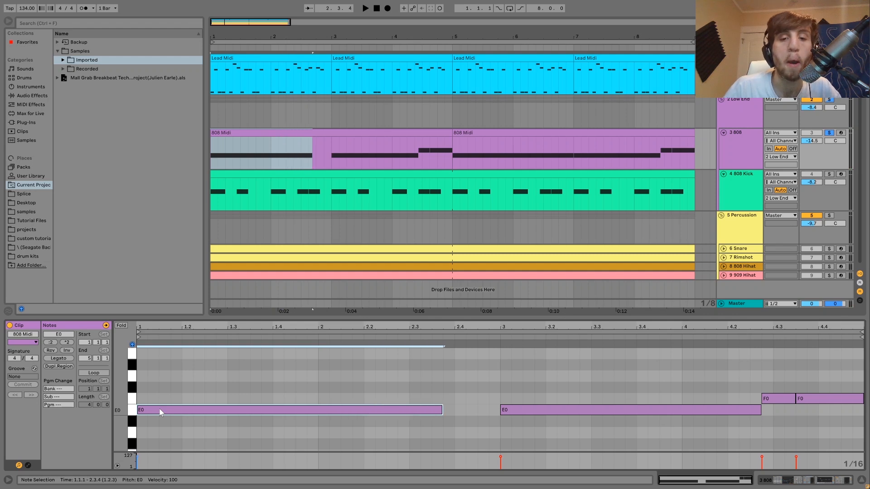
pyautogui.hotkey('shift', 'Right')
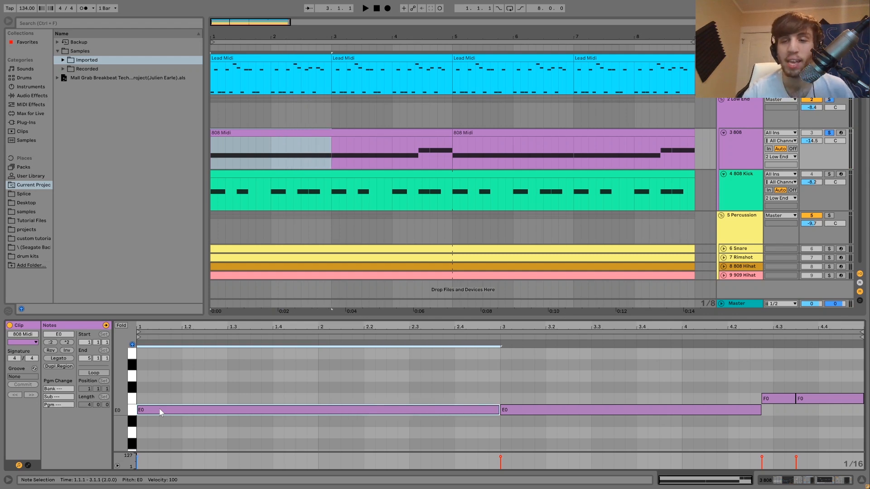
# Step: Review the oscillator, filter and filter envelope settings of the 808's Operator, and play the bass briefly
pyautogui.click(750, 159)
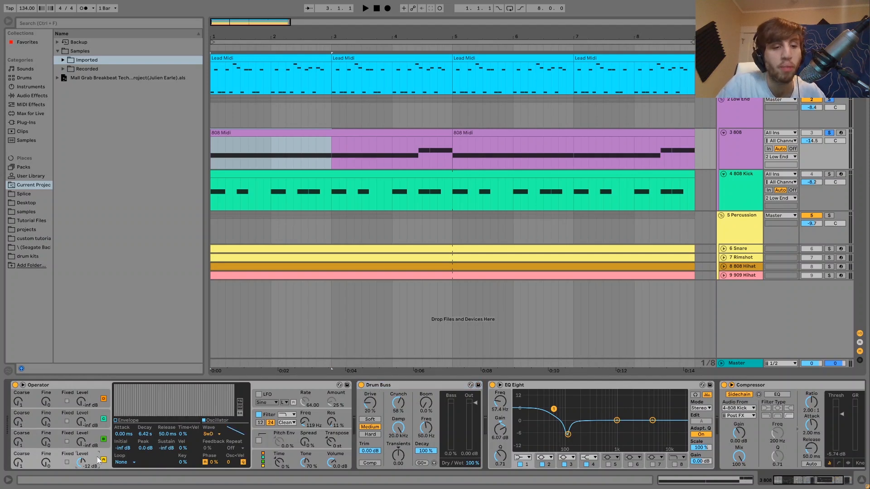
pyautogui.click(92, 454)
pyautogui.click(270, 417)
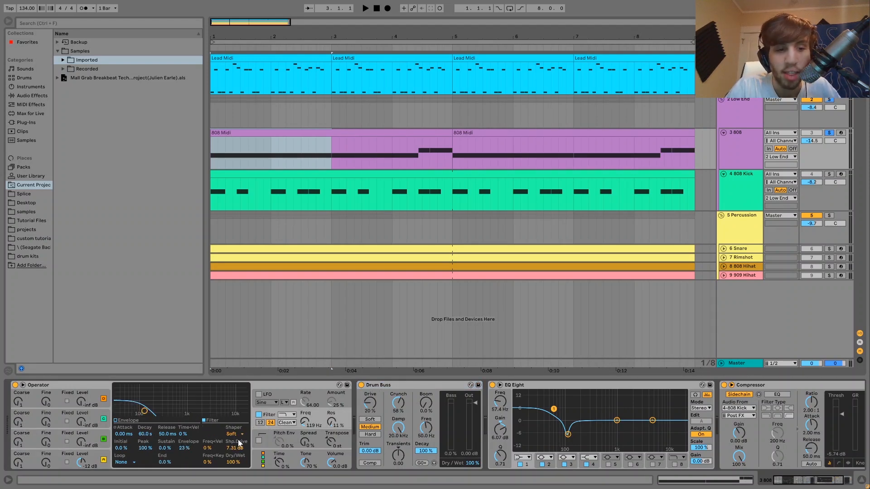
pyautogui.click(125, 420)
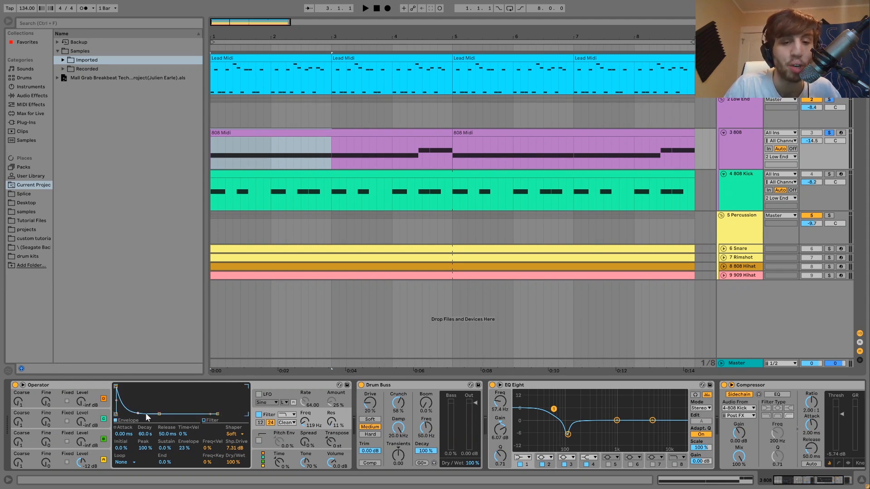
pyautogui.press('space')
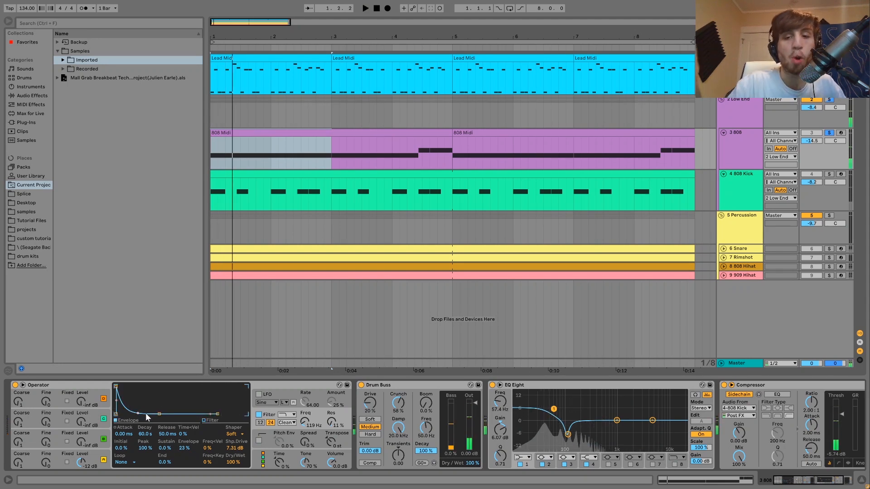
# Step: Show the filter curve and Soft shaper settings in the 808's Operator, and play the bass to hear them
pyautogui.click(233, 435)
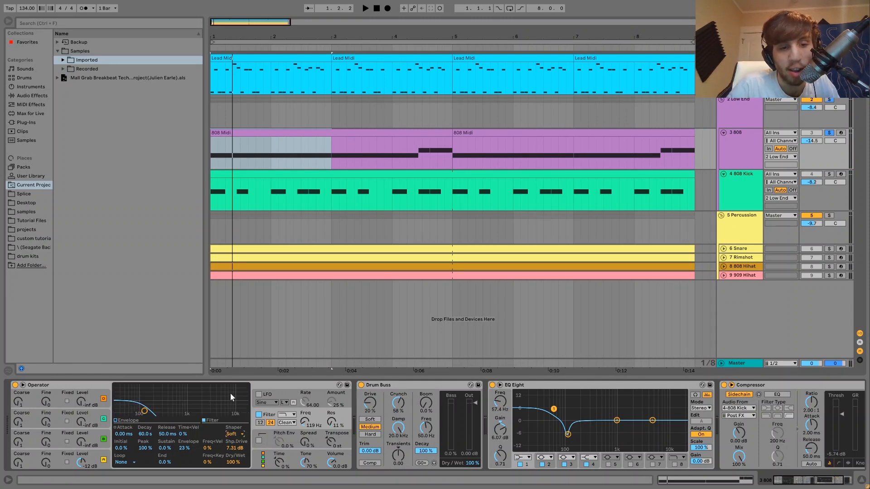
pyautogui.press('space')
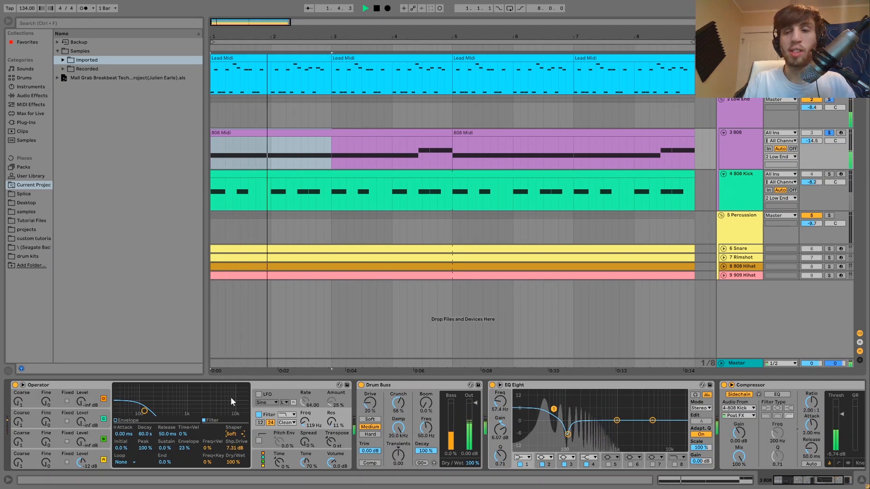
pyautogui.press('space')
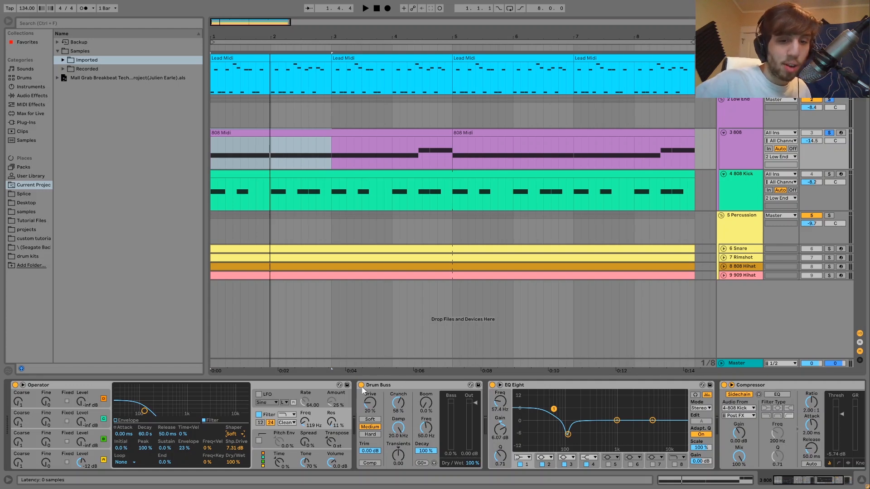
# Step: Play the 808 to hear the Drum Buss, and inspect the EQ Eight band that makes the low-frequency dip
pyautogui.press('space')
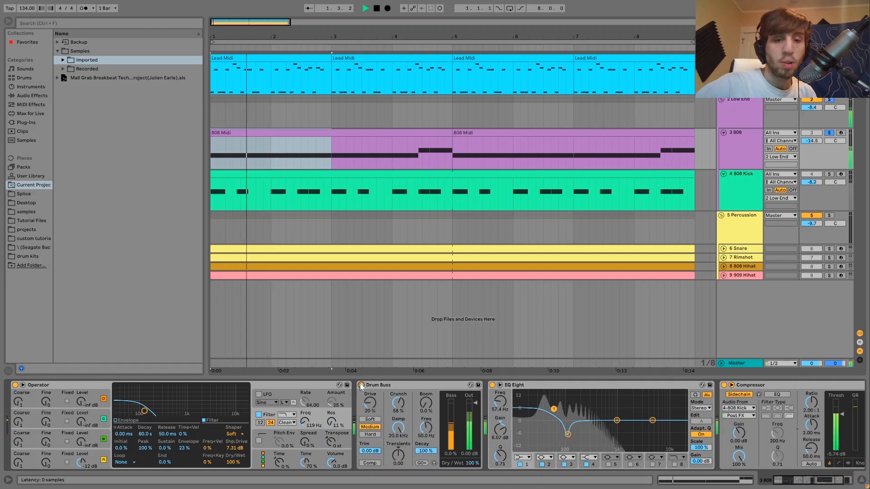
pyautogui.press('space')
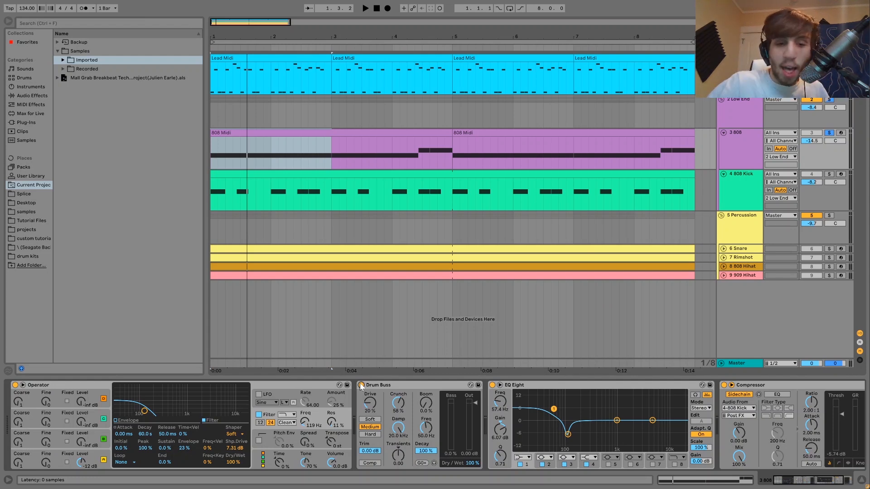
pyautogui.scroll(-3, 361, 386)
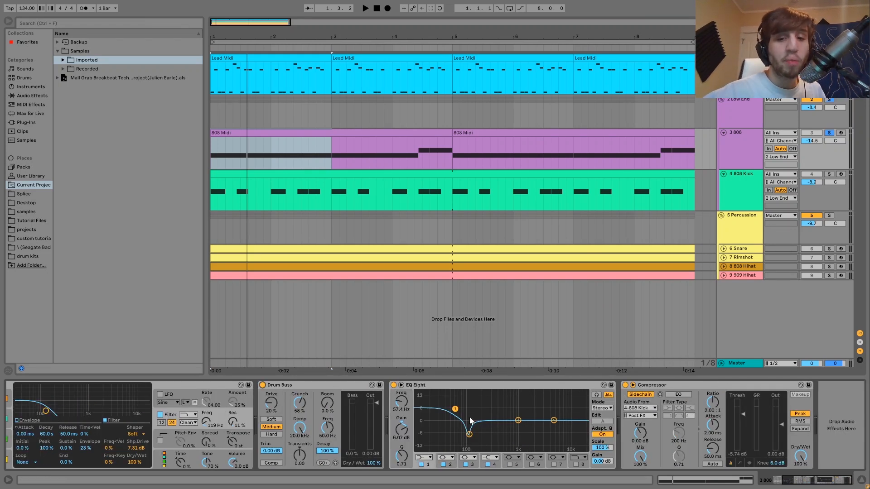
pyautogui.click(469, 435)
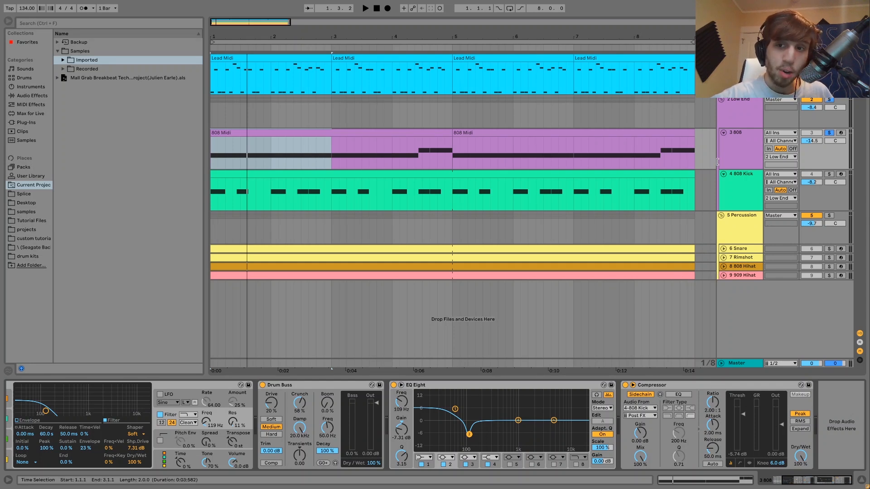
# Step: Solo the 808 Kick track, loop playback over its eight-bar clip, and zoom out on the kick sample's waveform
pyautogui.click(744, 181)
pyautogui.click(829, 174)
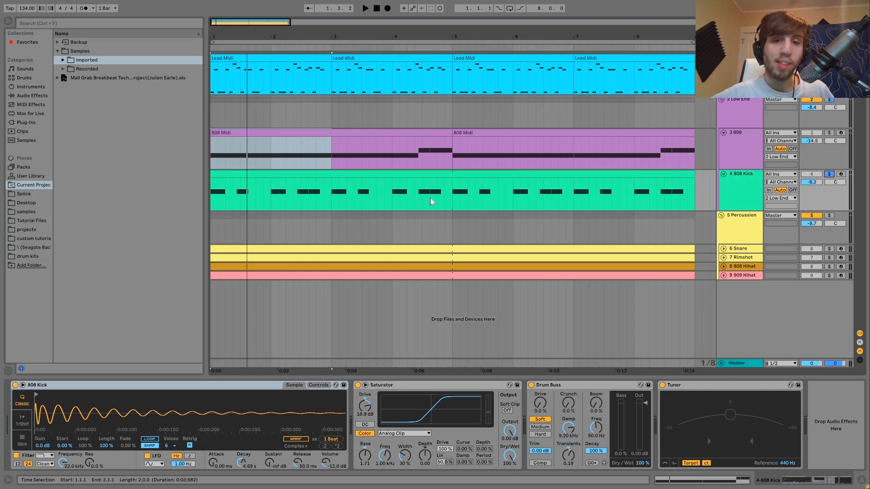
pyautogui.click(407, 173)
pyautogui.press('space')
pyautogui.hotkey('ctrl', 'l')
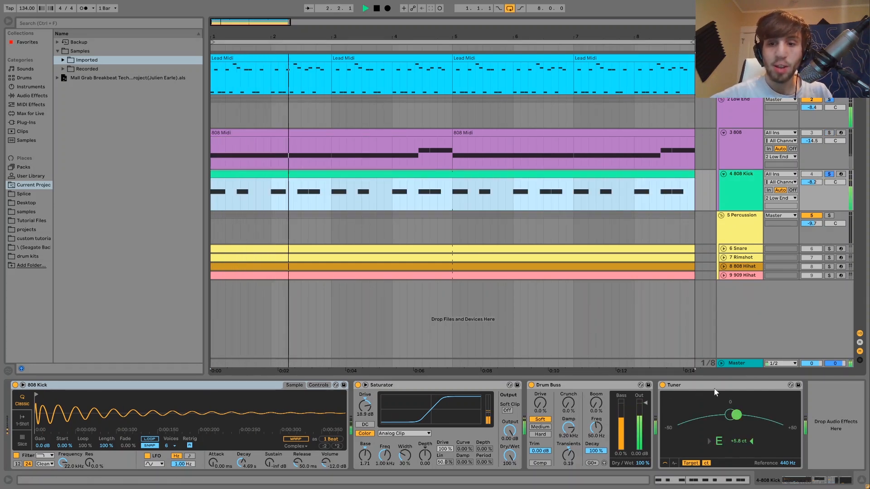
pyautogui.press('space')
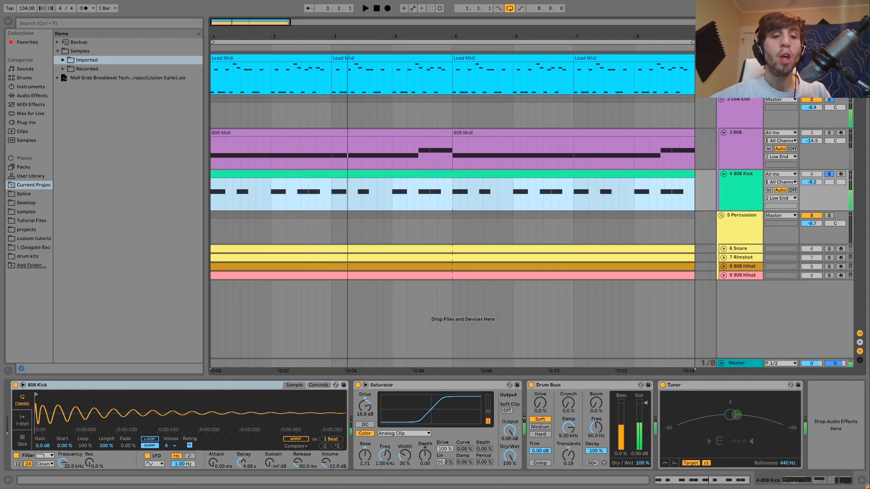
pyautogui.moveTo(170, 424); pyautogui.dragTo(170, 408)
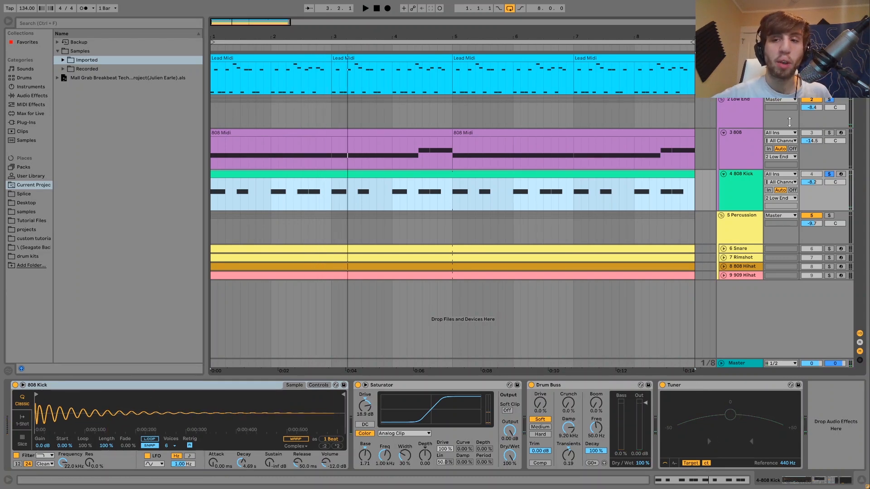
# Step: Switch the solo from the 808 Kick to the 808 track and play it for comparison
pyautogui.click(830, 133)
pyautogui.press('space')
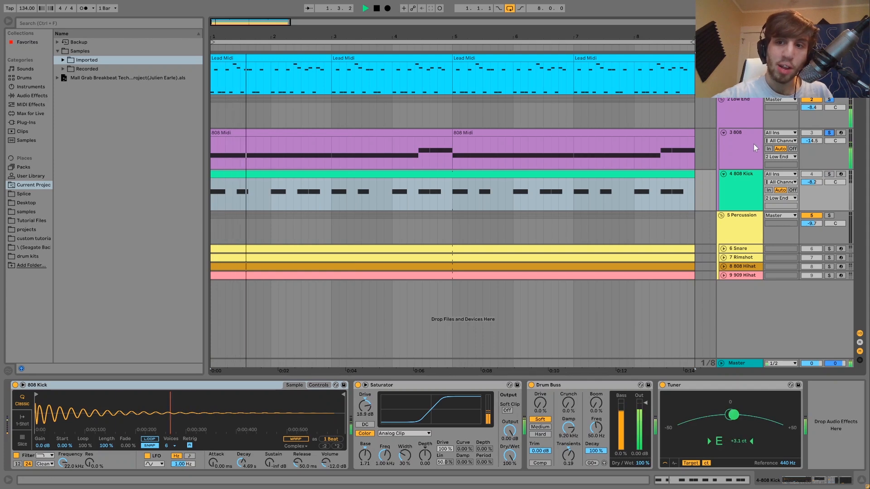
# Step: Switch the solo back to the 808 Kick track, select it, and play it from the start of the loop
pyautogui.click(829, 175)
pyautogui.click(728, 191)
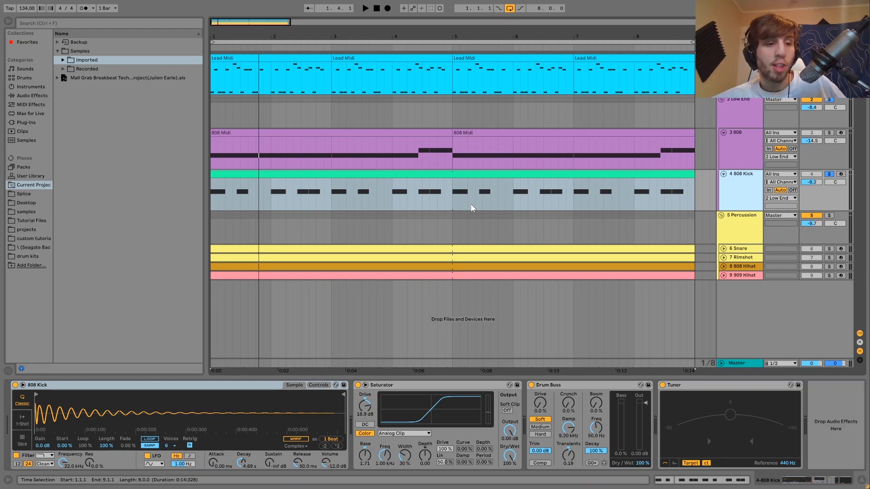
pyautogui.press('space')
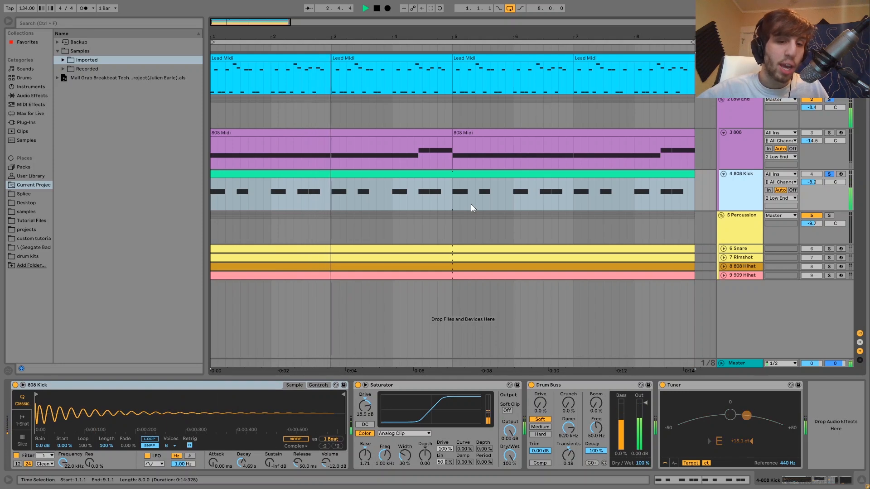
pyautogui.press('space')
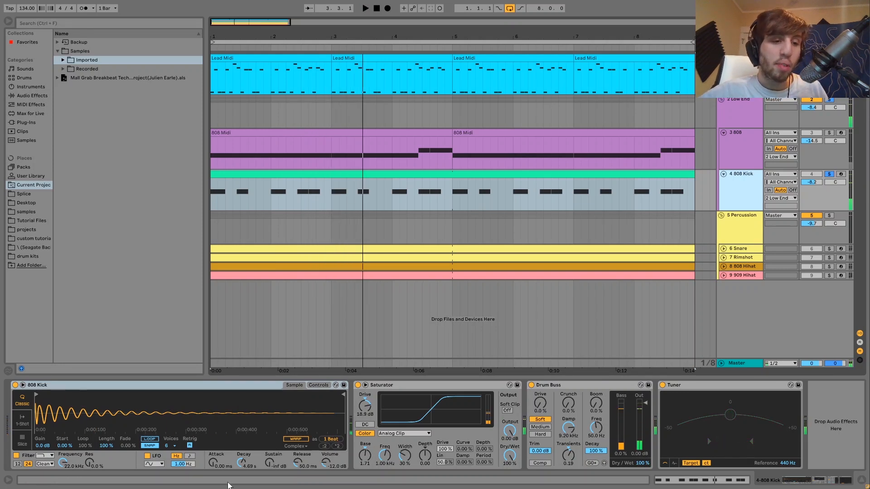
# Step: Show the 808 Kick sampler's Controls page and play the kick to check its pitch in the Tuner
pyautogui.click(319, 385)
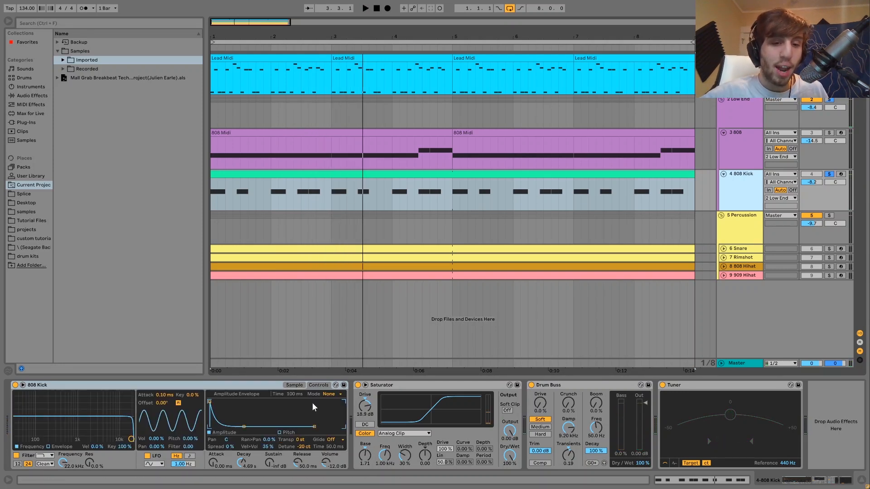
pyautogui.press('space')
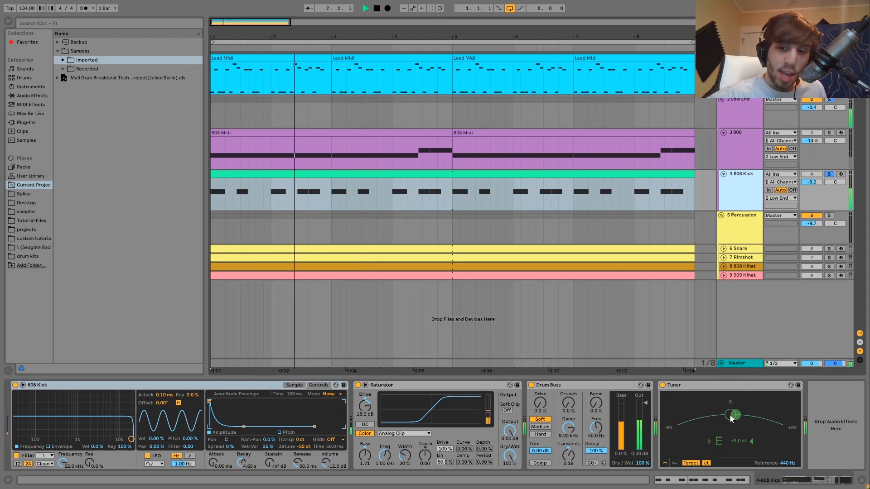
pyautogui.press('space')
pyautogui.press('space')
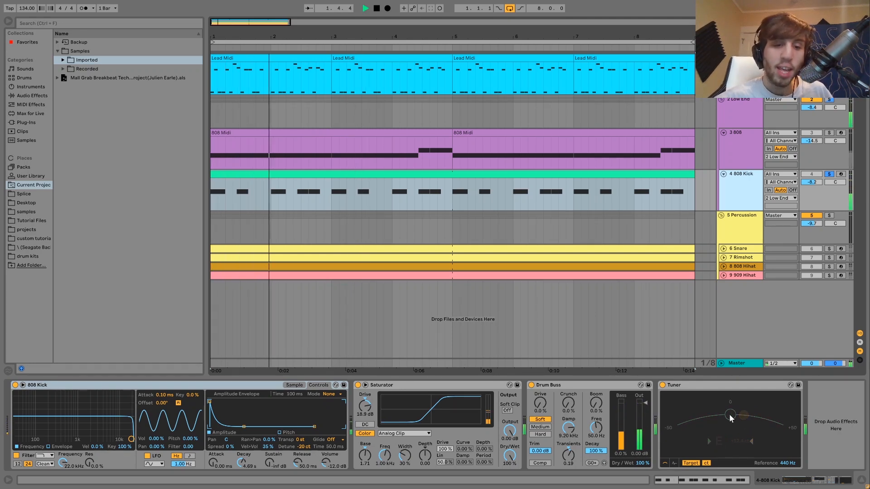
pyautogui.press('space')
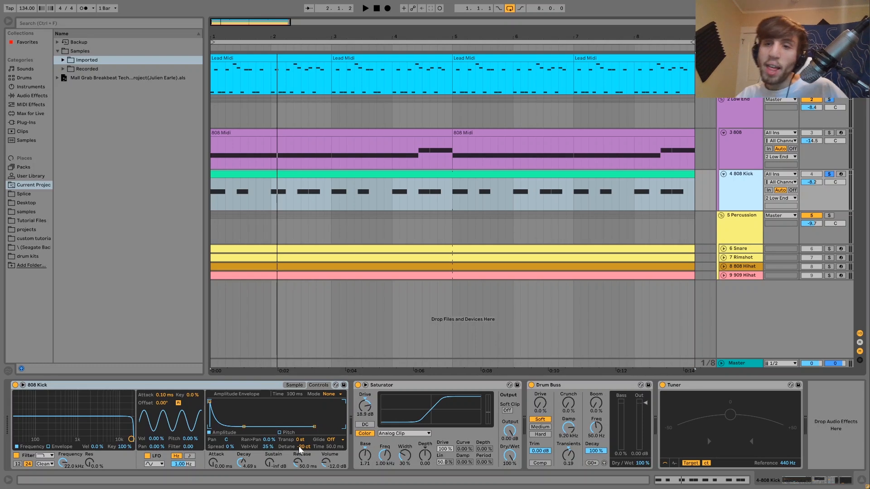
# Step: Try the kick's detune at 0 ct against the soloed 808, restore it to -20 ct, and play both tracks for comparison
pyautogui.click(299, 448)
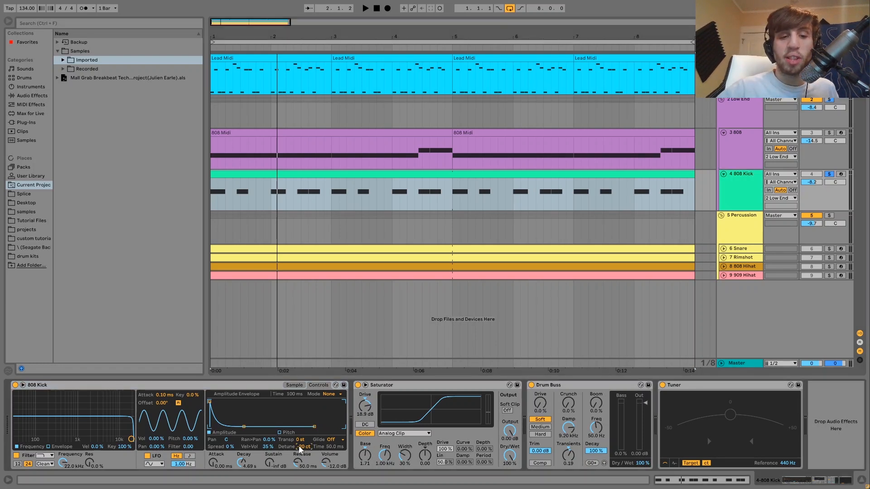
pyautogui.press('space')
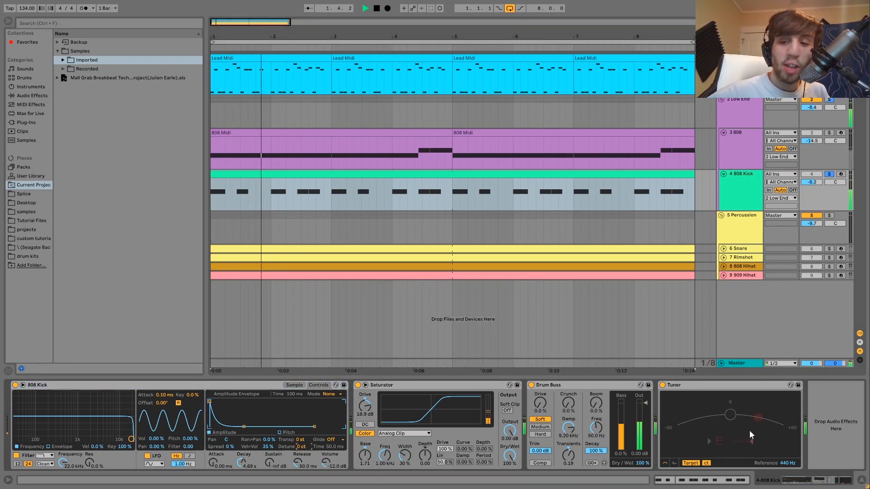
pyautogui.click(830, 134)
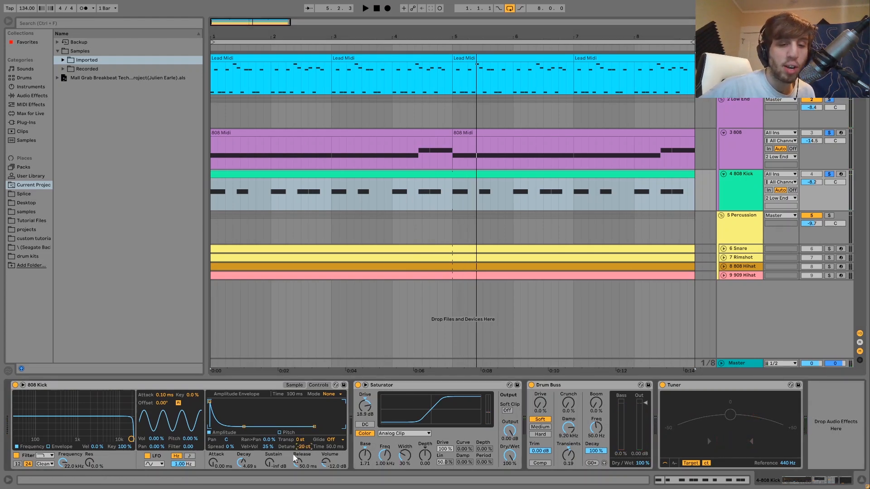
pyautogui.press('space')
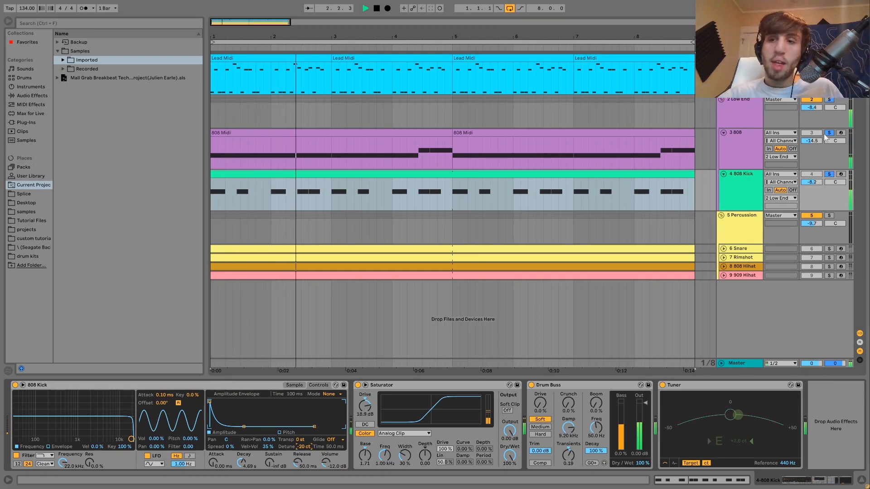
pyautogui.press('space')
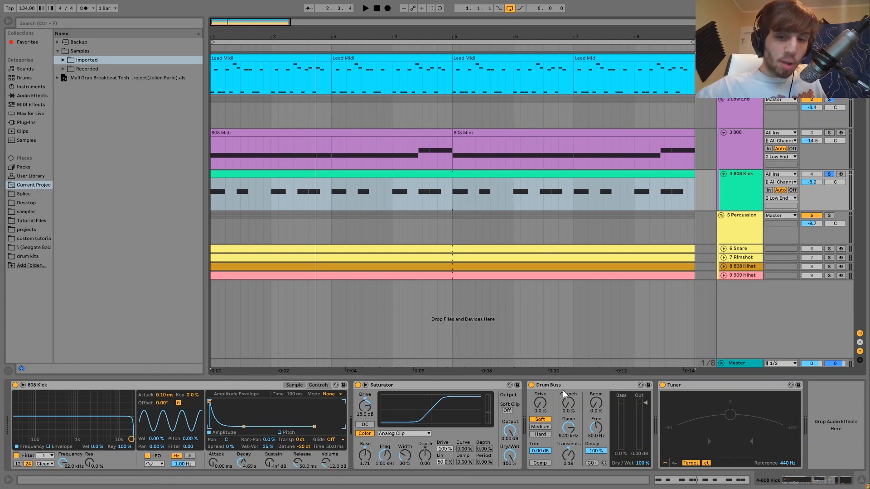
# Step: Bypass the 808 Kick's Saturator during playback and re-enable it to compare the sound
pyautogui.click(358, 385)
pyautogui.press('space')
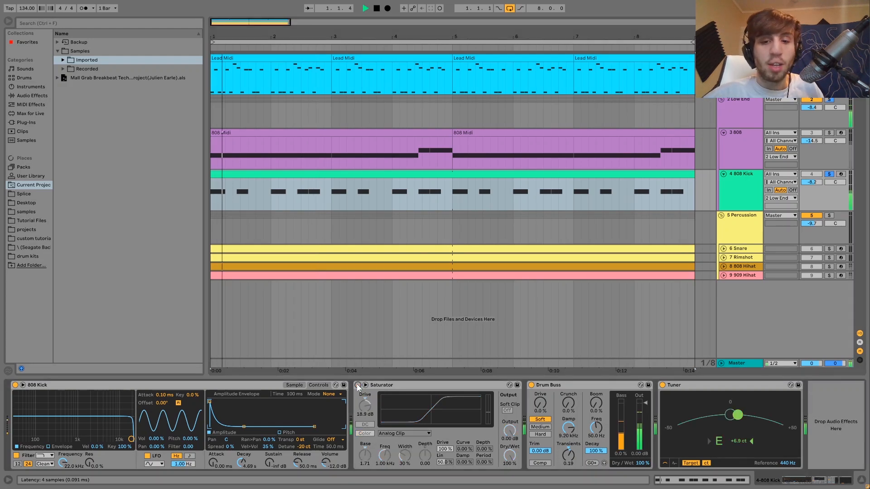
pyautogui.click(358, 385)
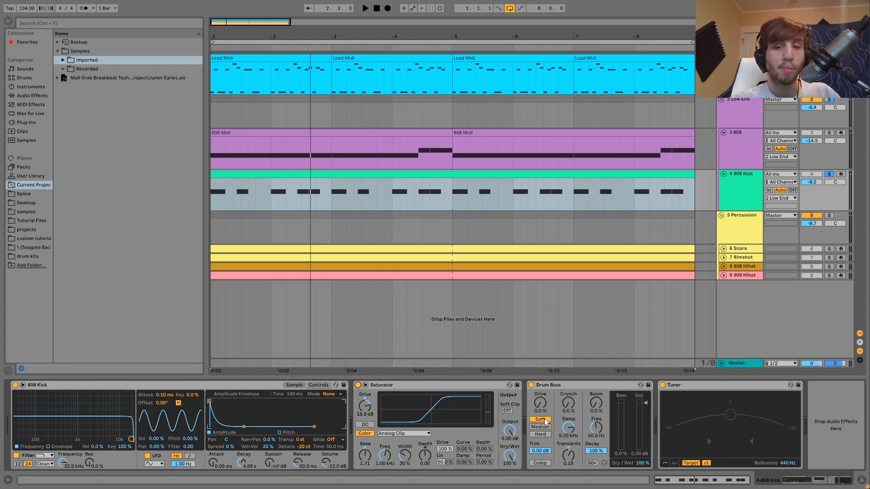
# Step: Bypass the 808 Kick's Drum Buss during playback and re-enable it to compare the sound
pyautogui.click(534, 392)
pyautogui.click(531, 385)
pyautogui.press('space')
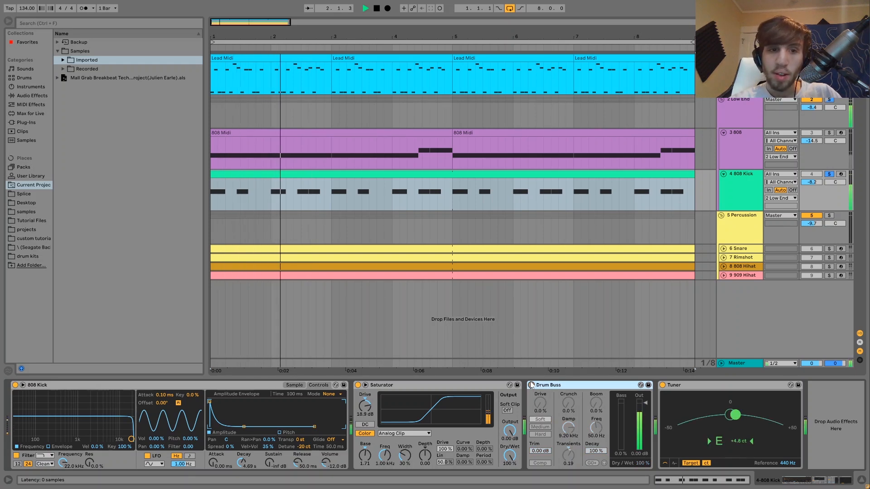
pyautogui.click(531, 385)
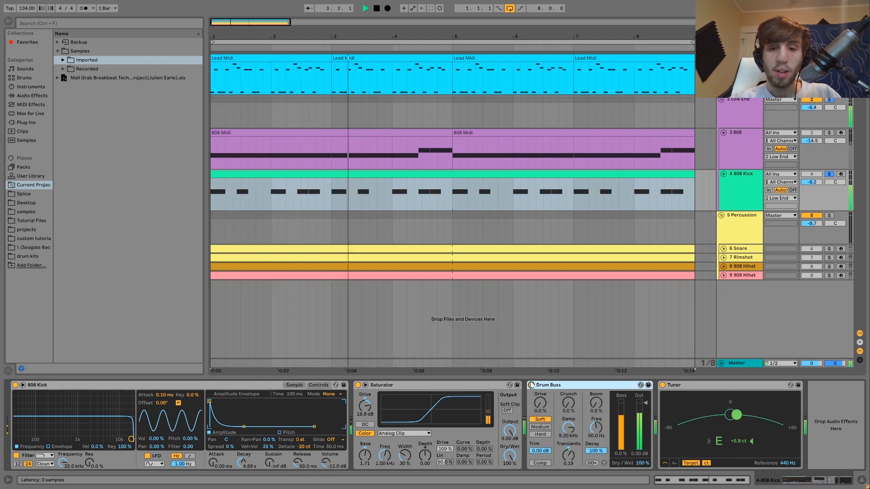
pyautogui.press('space')
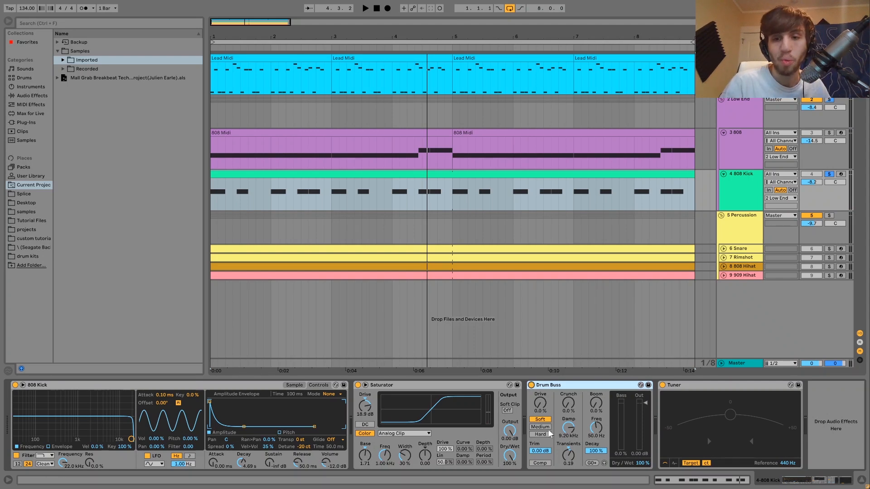
# Step: Solo the Low End group and delete the switched-off Saturator from its effect chain
pyautogui.click(829, 99)
pyautogui.click(737, 112)
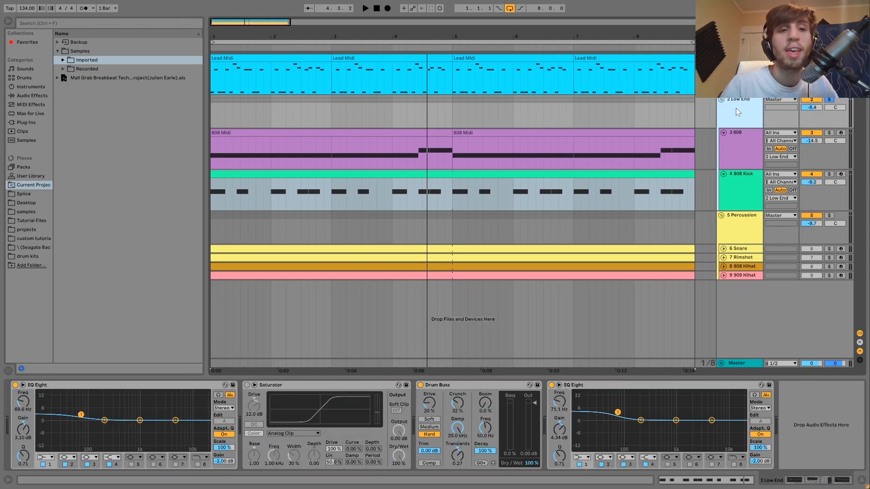
pyautogui.click(378, 386)
pyautogui.press('Delete')
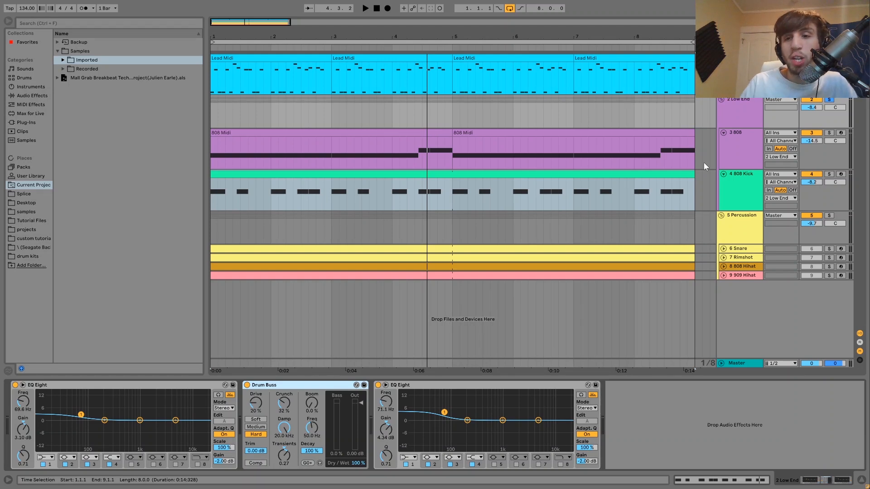
# Step: Solo the Percussion group for a brief listen, switch the solo back to the Low End group, and play it
pyautogui.click(830, 215)
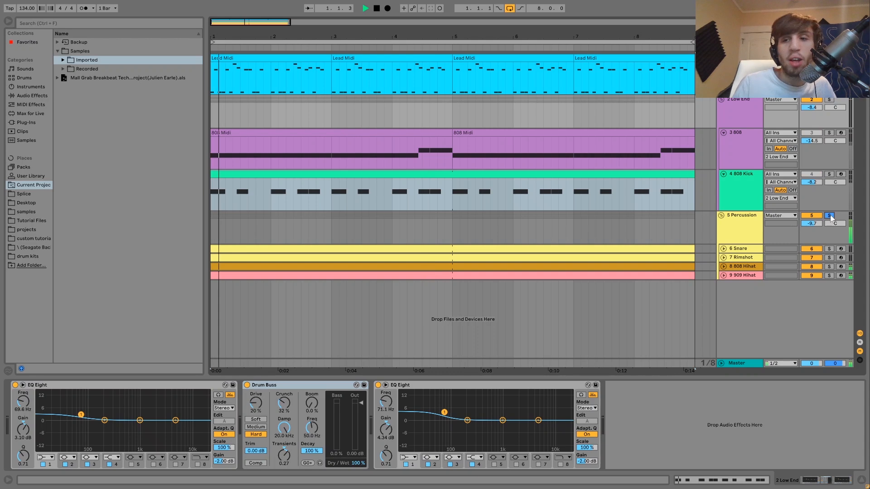
pyautogui.press('space')
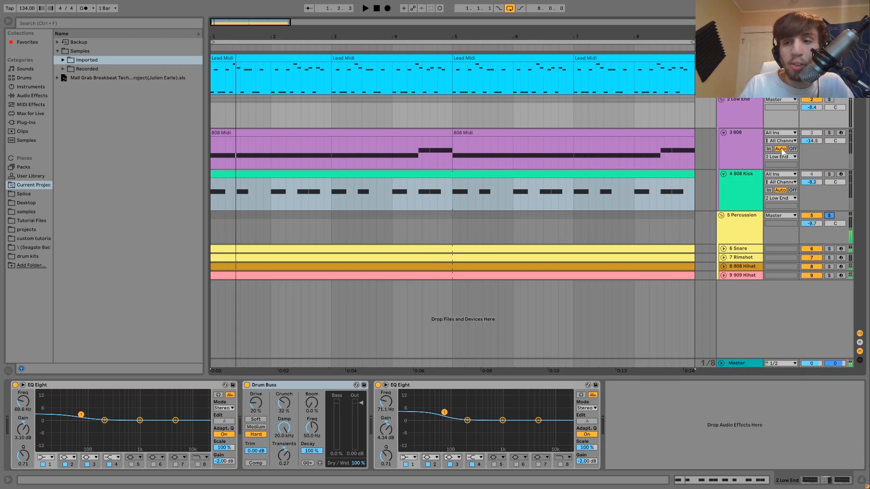
pyautogui.click(831, 99)
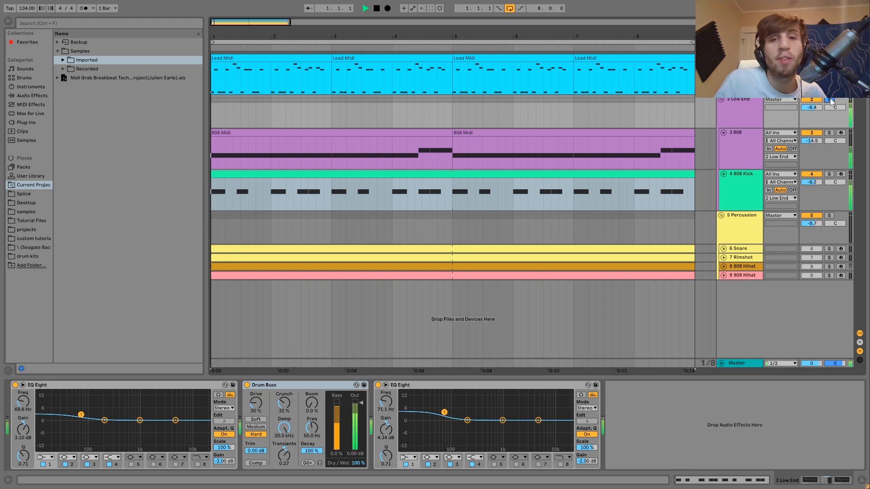
pyautogui.click(739, 112)
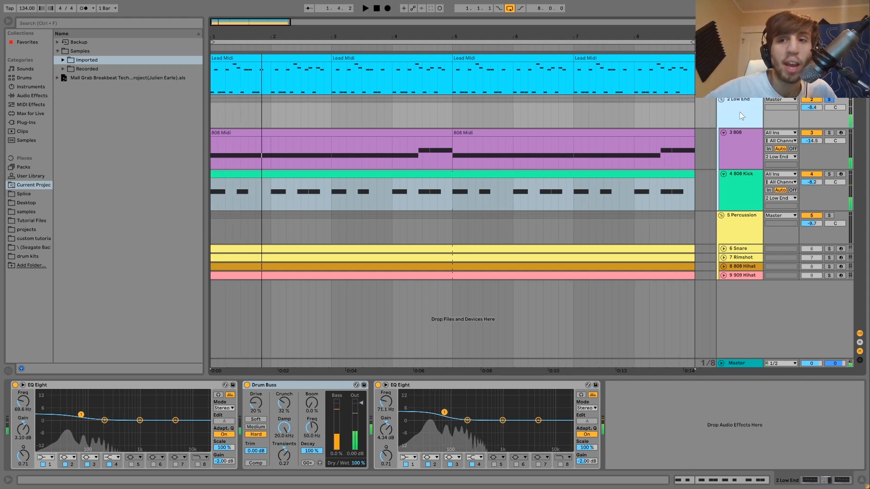
pyautogui.press('space')
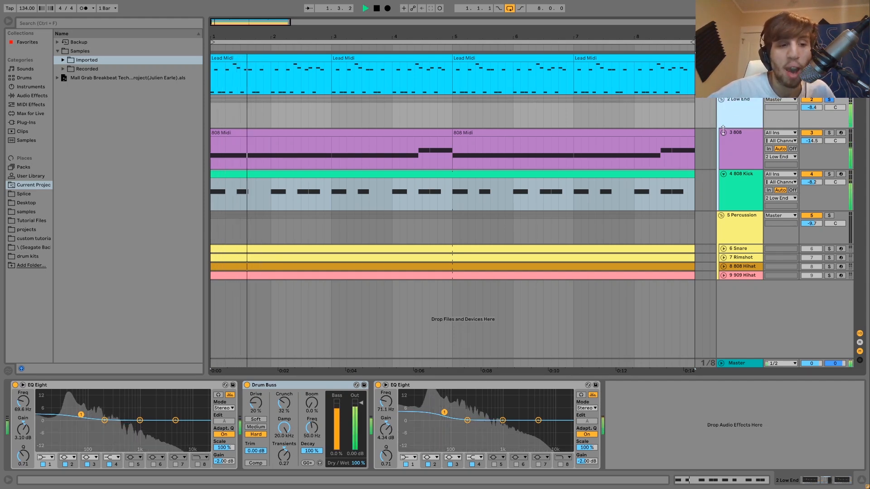
pyautogui.press('space')
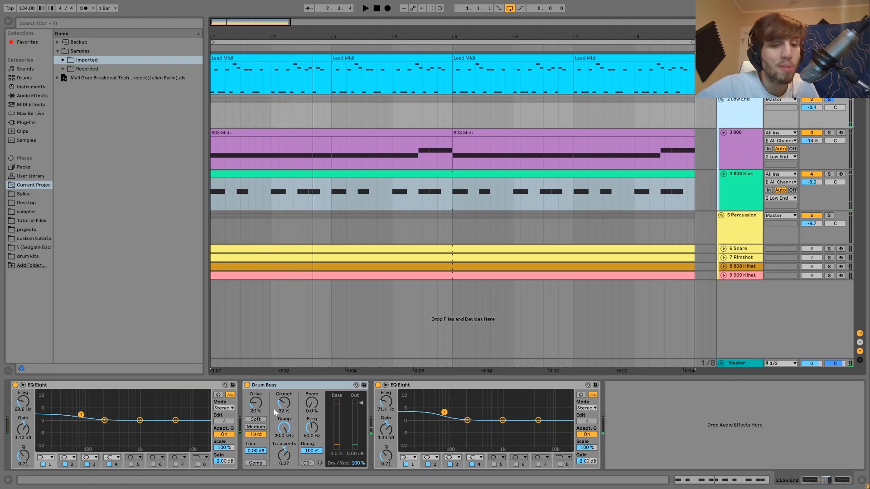
# Step: Try Medium distortion on the Low End's Drum Buss, return it to Hard, and play the group through its final EQ Eight
pyautogui.click(255, 428)
pyautogui.press('space')
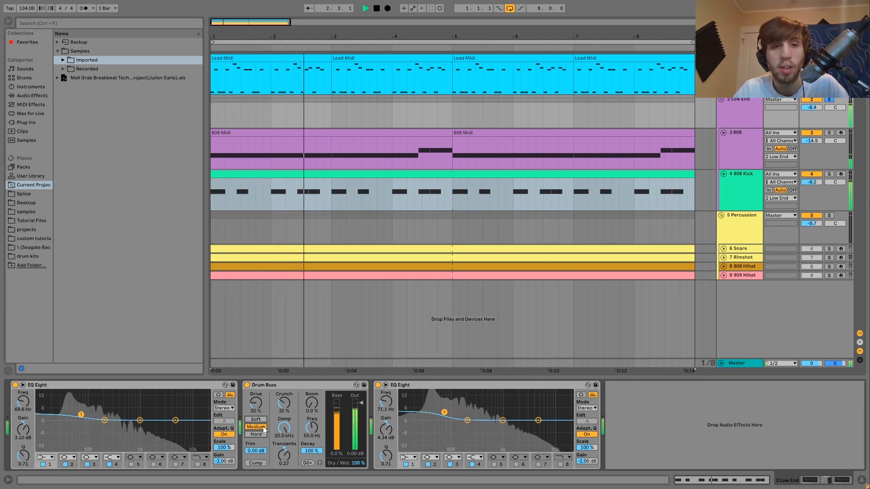
pyautogui.press('Down')
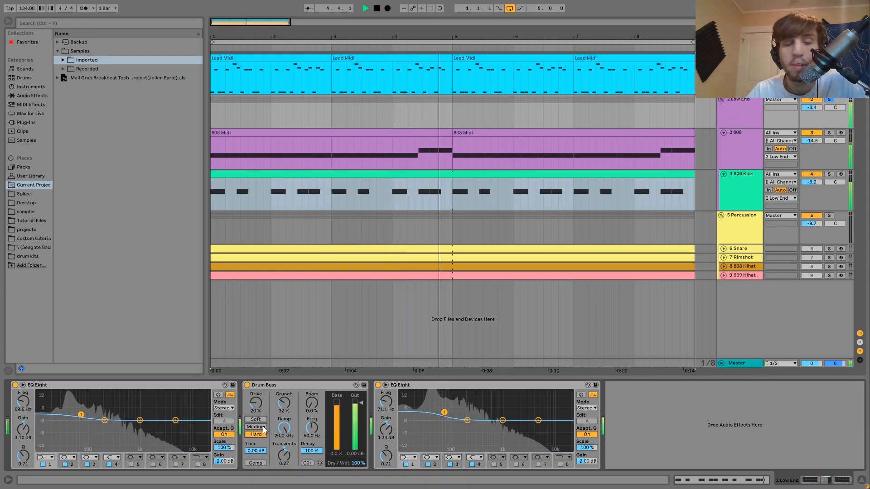
pyautogui.press('space')
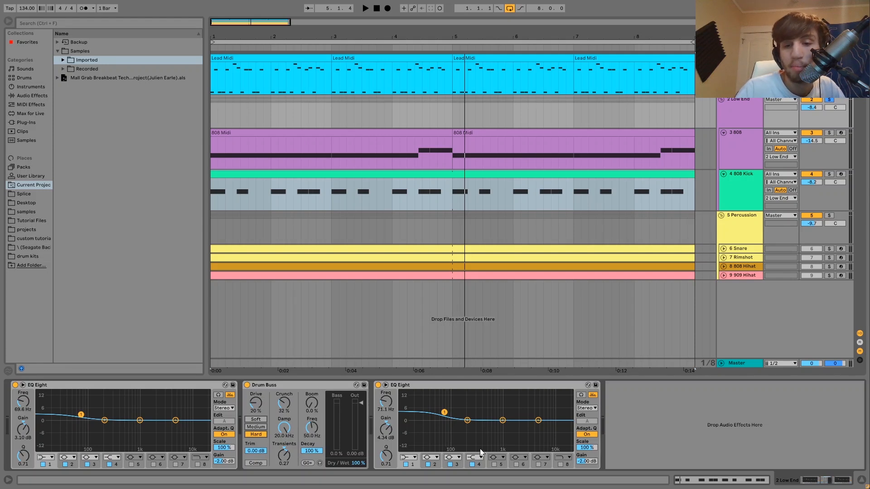
pyautogui.press('space')
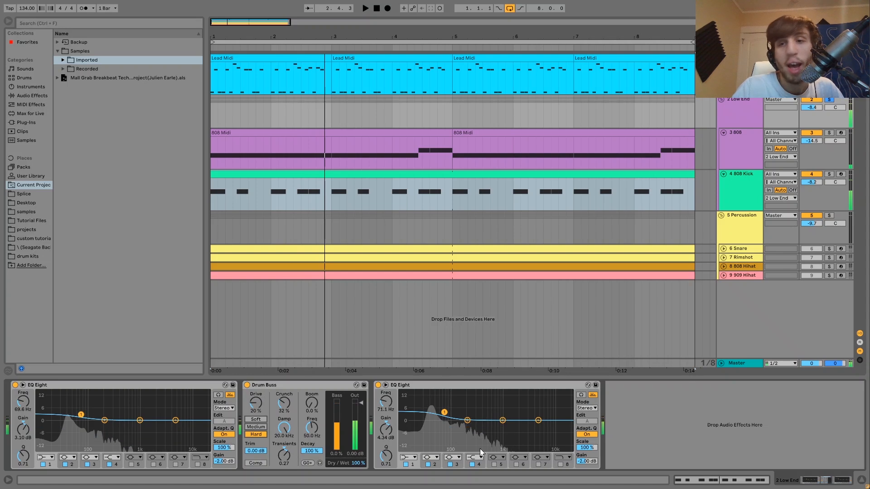
pyautogui.press('space')
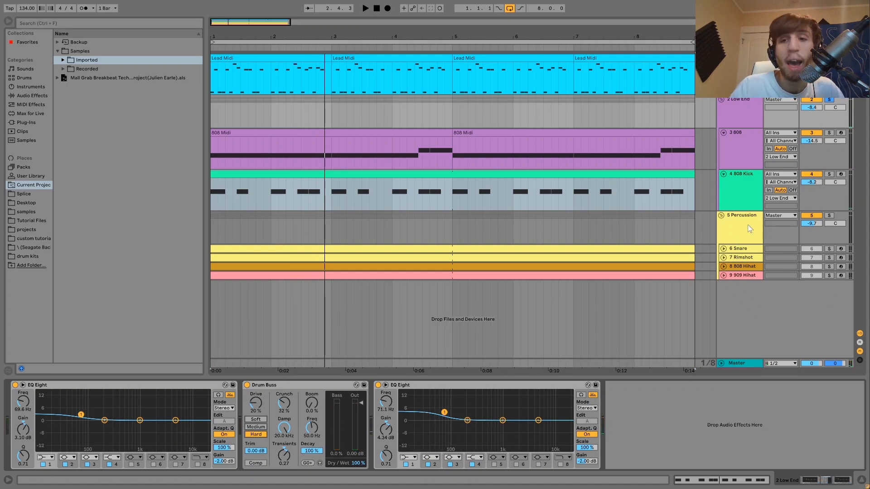
# Step: Solo the Percussion group, show its Drum Buss and Auto Filter, and play it
pyautogui.click(748, 225)
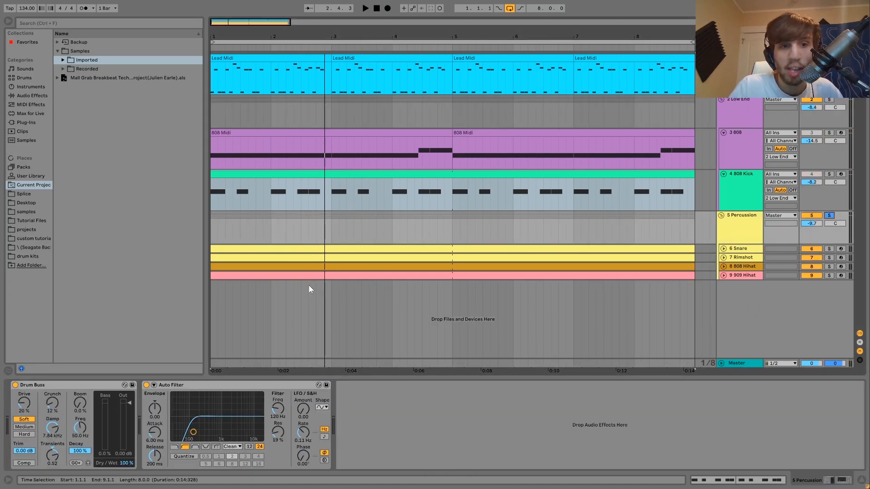
pyautogui.press('space')
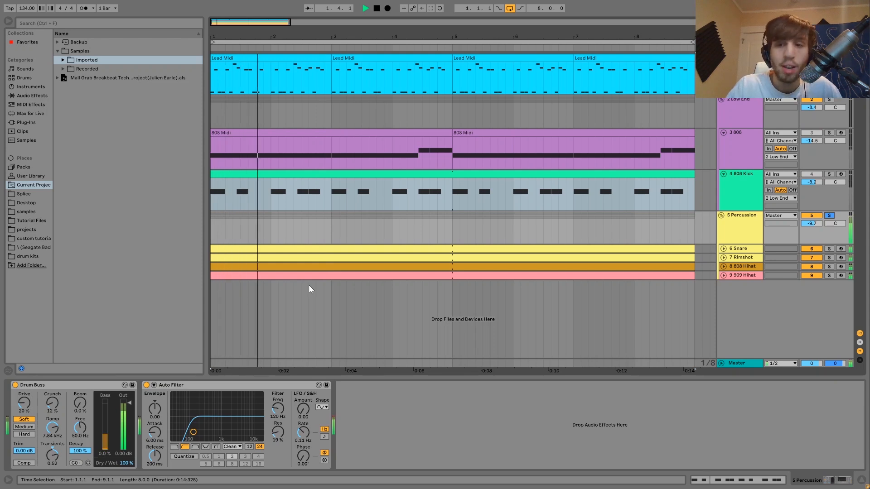
pyautogui.press('space')
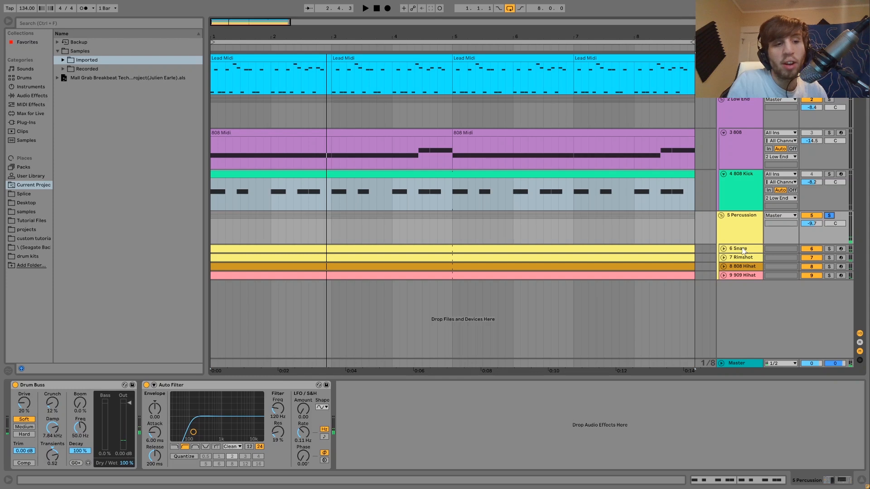
# Step: Show the Snare track's sampler and effects, solo the track, and play it
pyautogui.click(743, 250)
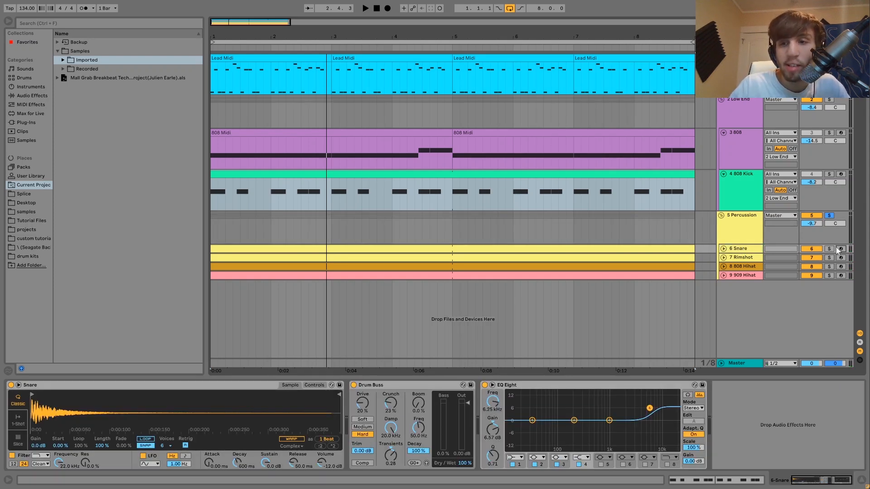
pyautogui.press('space')
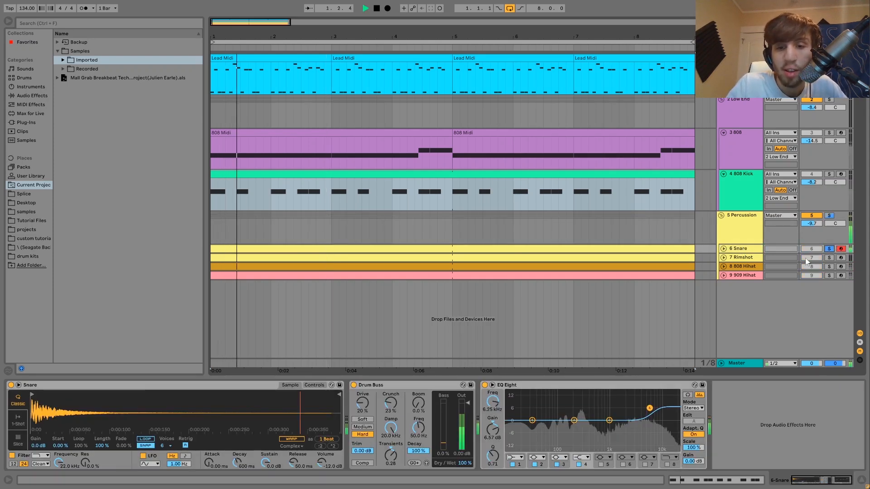
# Step: Unfold the Snare track to show its MIDI clip and play the soloed snare pattern
pyautogui.click(724, 249)
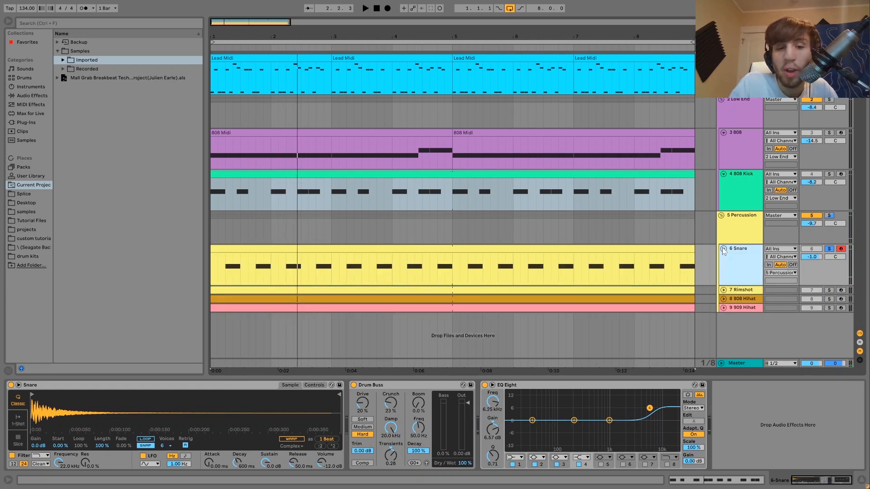
pyautogui.press('space')
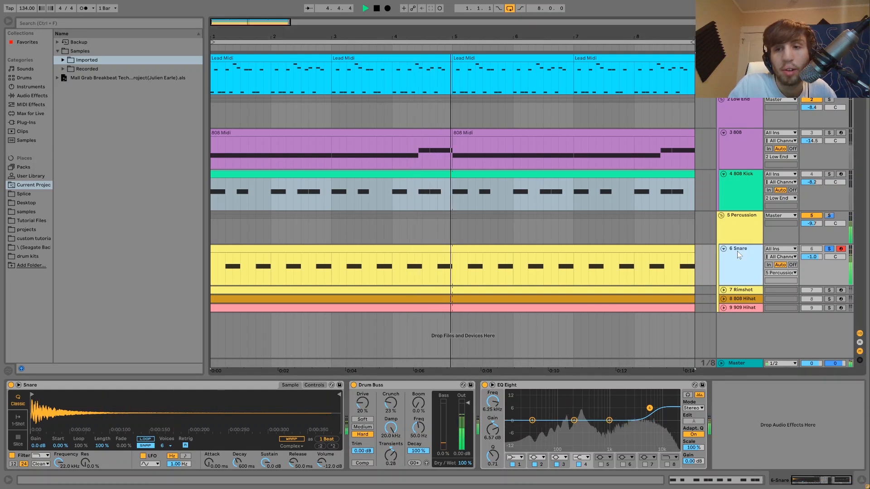
pyautogui.press('space')
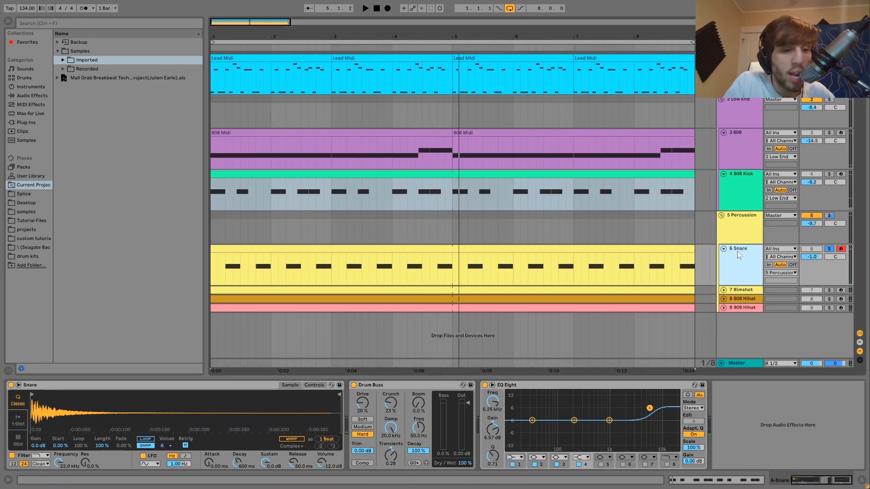
# Step: Add the 808 Kick to the solo, play it together with the snare, and remove the kick's solo
pyautogui.click(829, 175)
pyautogui.press('space')
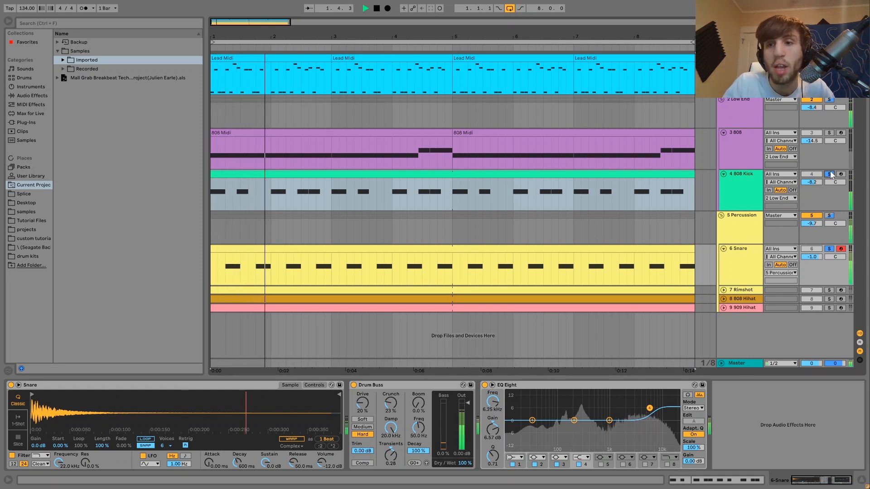
pyautogui.click(829, 174)
pyautogui.press('space')
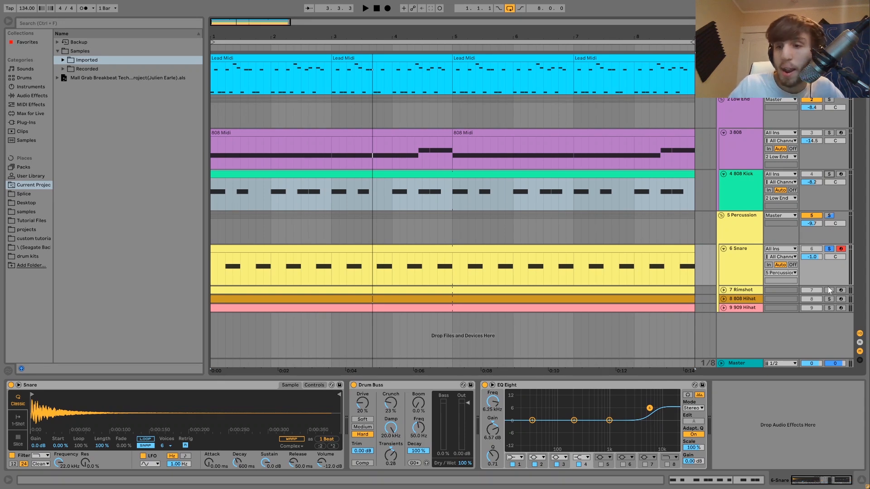
# Step: Unfold the Rimshot track, show its sampler and Echo, and play it soloed and within the full mix
pyautogui.click(744, 292)
pyautogui.press('Right')
pyautogui.press('space')
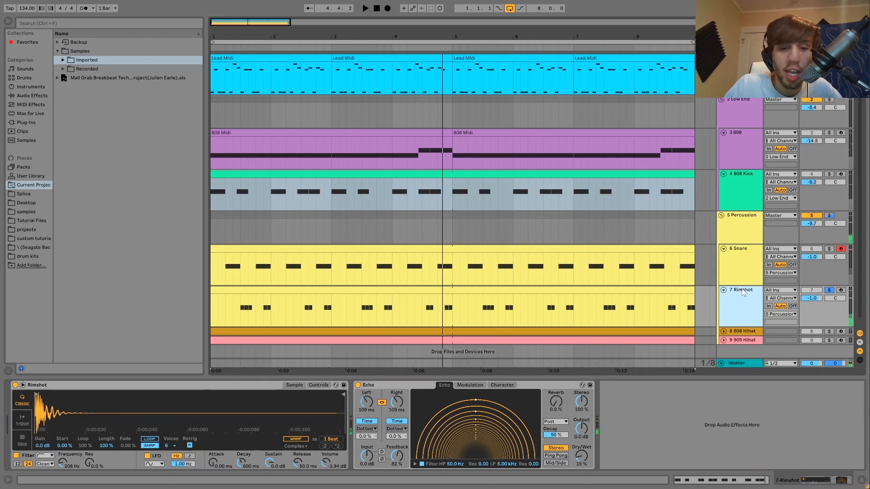
pyautogui.press('space')
pyautogui.click(736, 293)
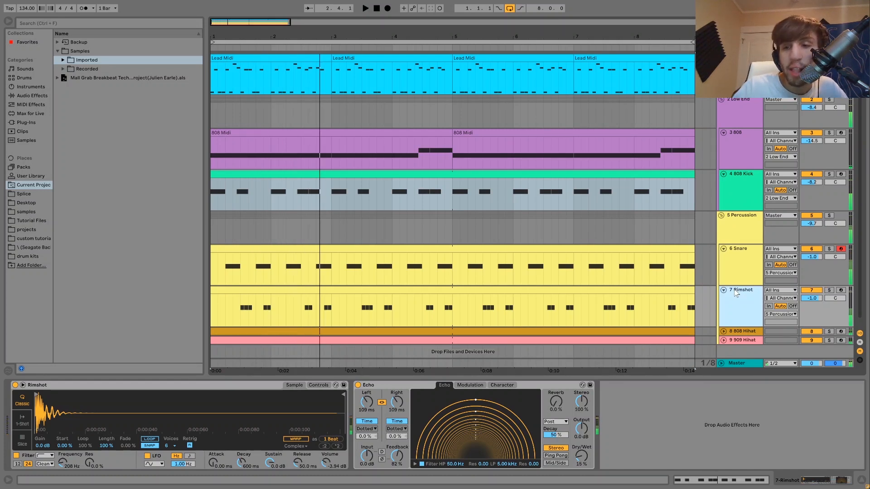
# Step: Solo the Rimshot again and play it to hear its Echo effect
pyautogui.click(830, 290)
pyautogui.press('space')
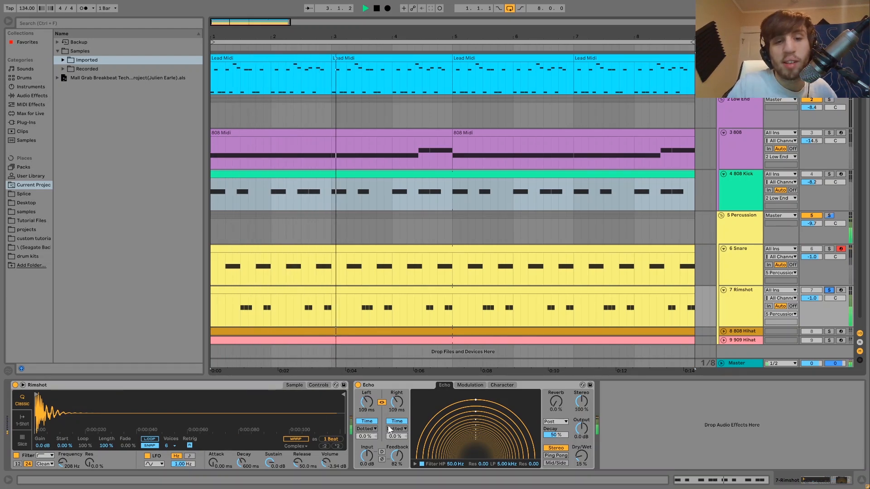
pyautogui.press('space')
# Step: Solo the 808 Hihat, unfold its track to show its clip and sampler, and play it alone and within the full mix
pyautogui.click(829, 332)
pyautogui.press('space')
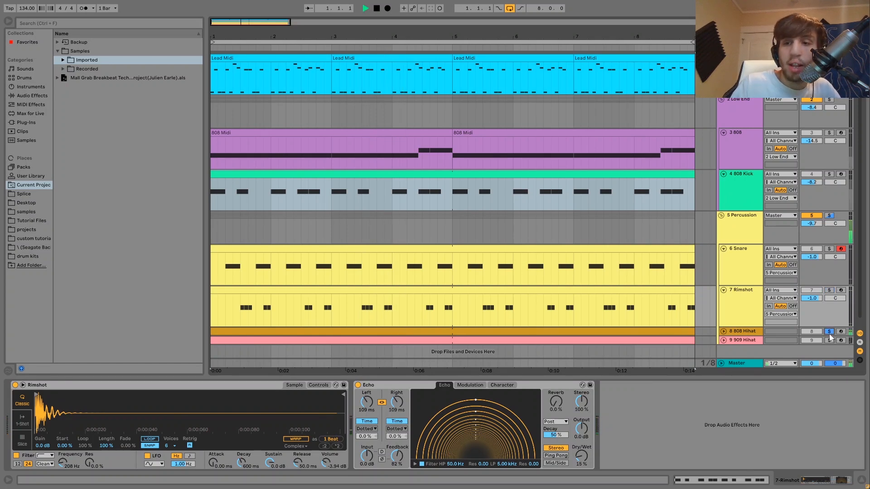
pyautogui.click(742, 331)
pyautogui.press('space')
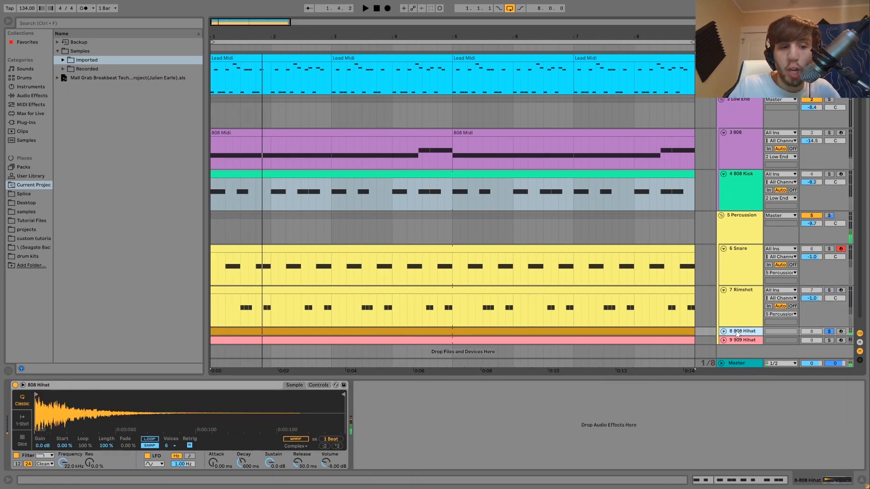
pyautogui.click(723, 332)
pyautogui.scroll(-1, 738, 334)
pyautogui.press('space')
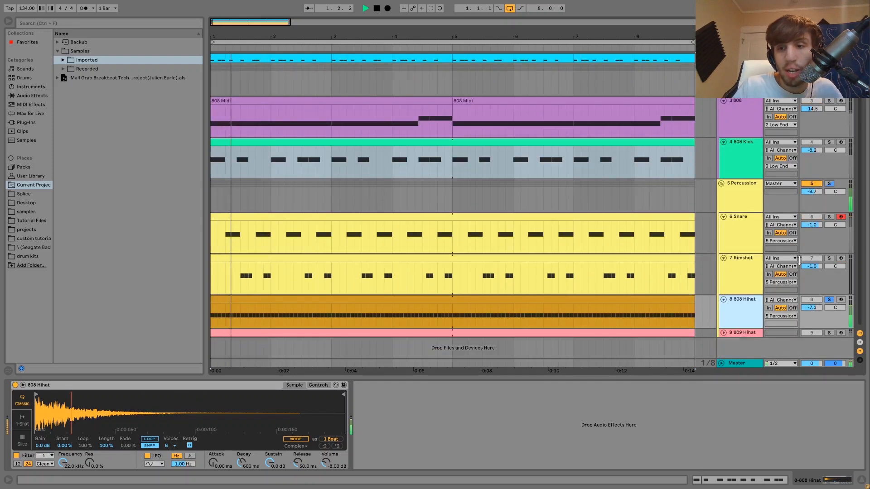
pyautogui.click(829, 300)
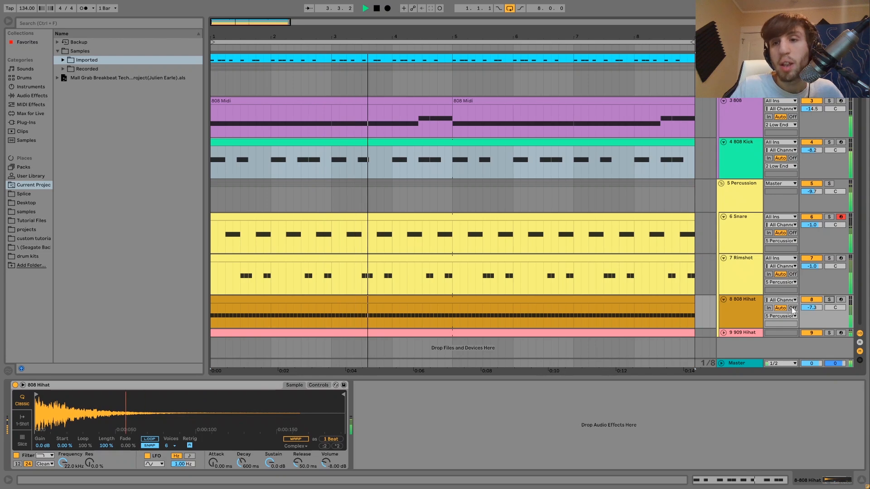
pyautogui.press('space')
# Step: Solo and unfold the 909 Hihat track with its sampler and Drum Buss, and play it, toggling the 808 Hihat's solo for comparison
pyautogui.click(830, 334)
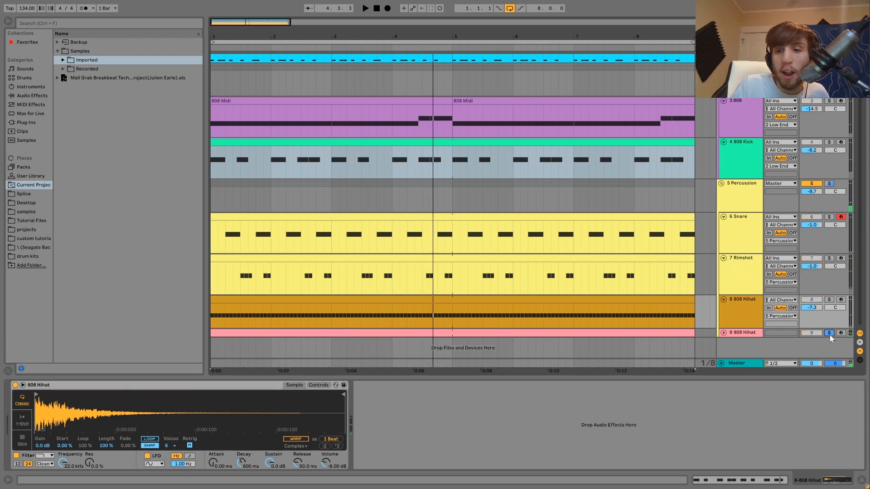
pyautogui.click(742, 333)
pyautogui.press('u')
pyautogui.press('space')
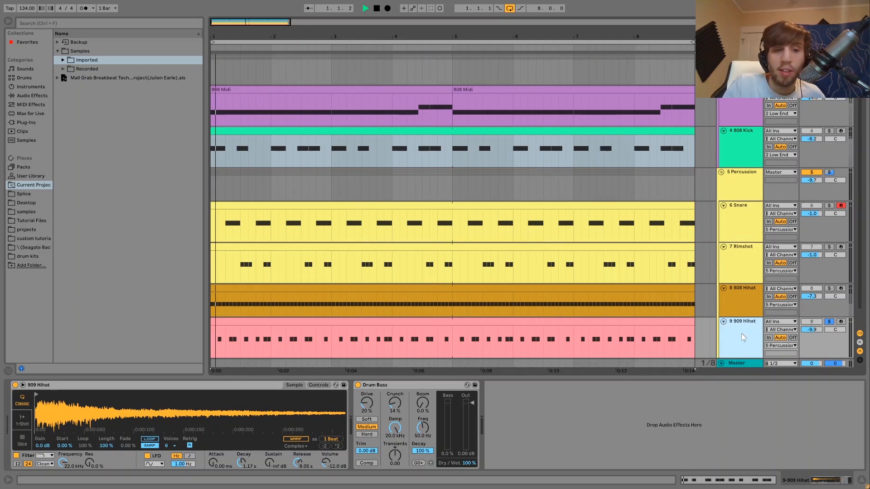
pyautogui.click(831, 289)
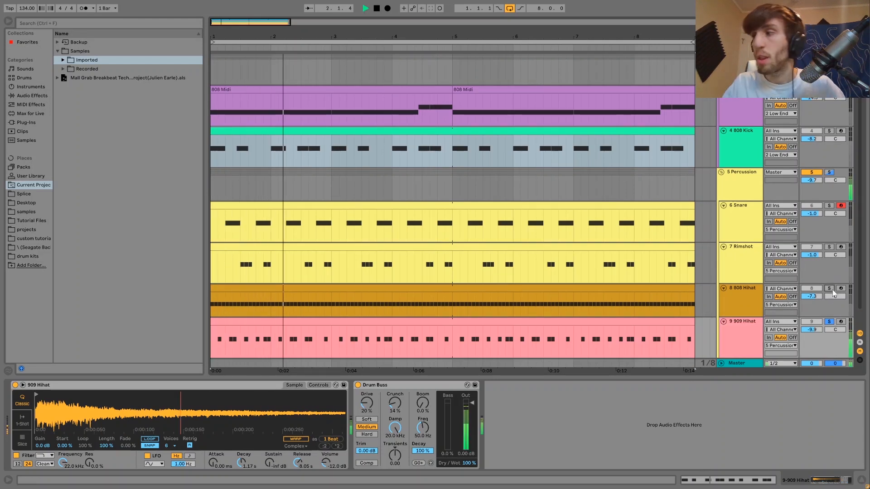
pyautogui.click(832, 290)
pyautogui.press('space')
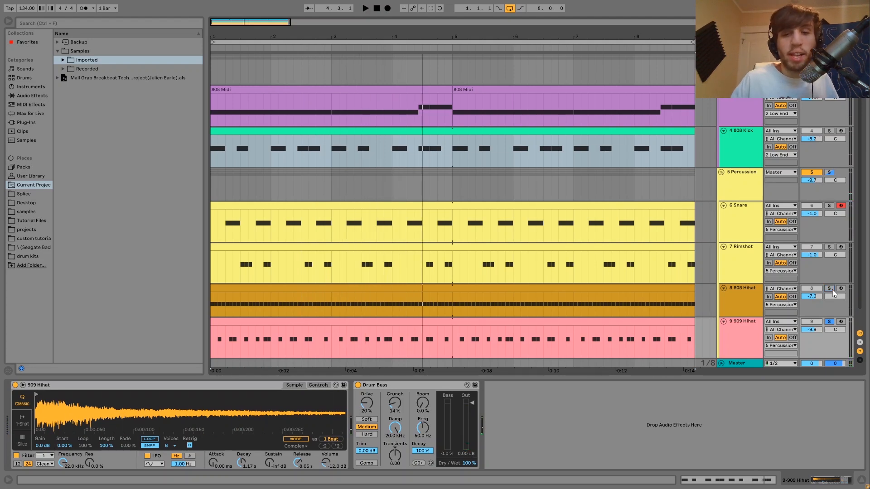
# Step: Play the full mix with the 909 Hihat muted and active, and show its sampler's filter, LFO and envelope controls
pyautogui.press('space')
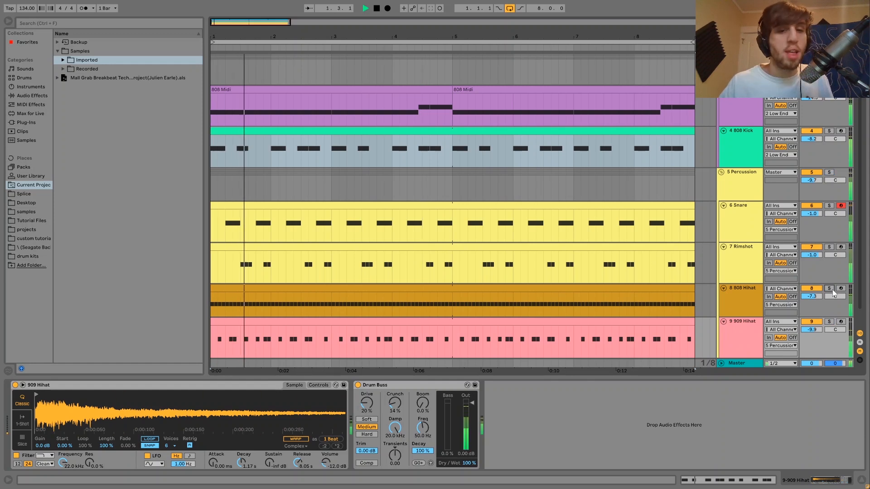
pyautogui.press('space')
pyautogui.click(811, 322)
pyautogui.press('space')
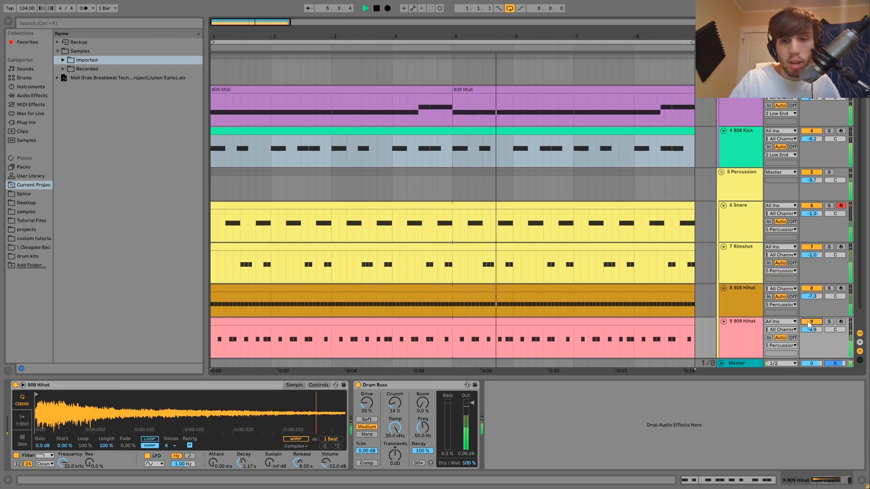
pyautogui.press('space')
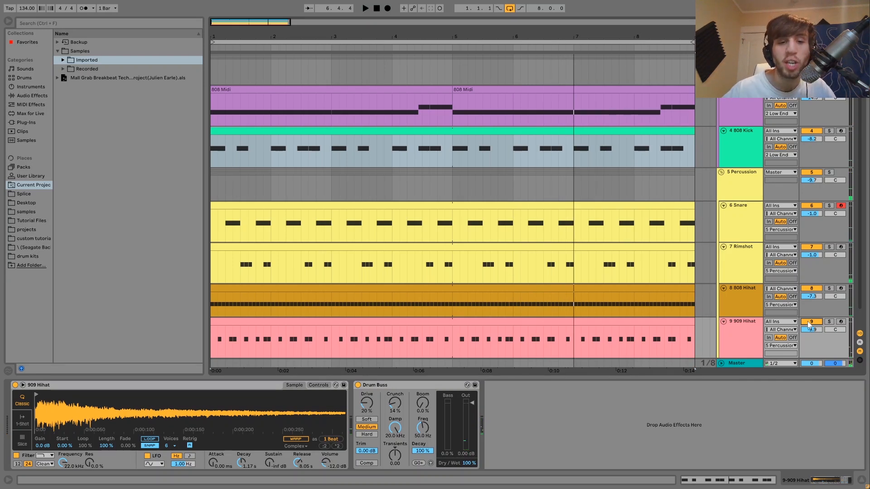
pyautogui.click(318, 385)
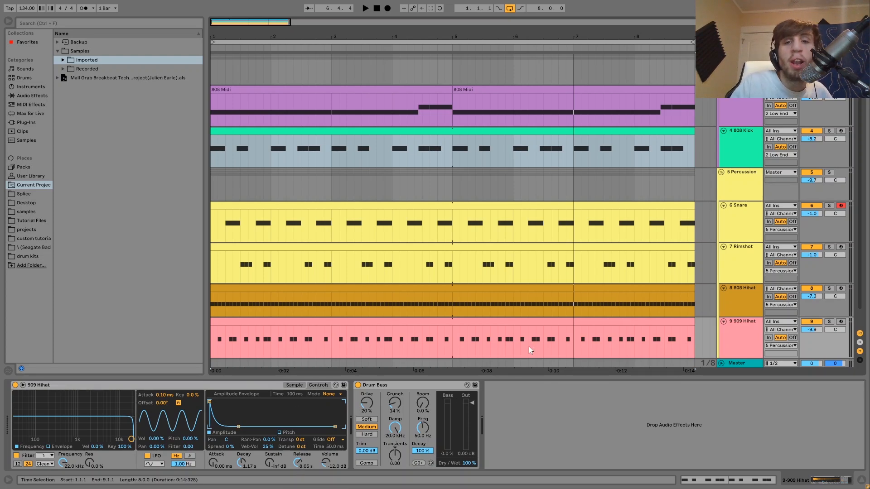
# Step: Solo the Percussion group, show its Drum Buss and Auto Filter, and play the processed percussion
pyautogui.click(748, 182)
pyautogui.click(830, 172)
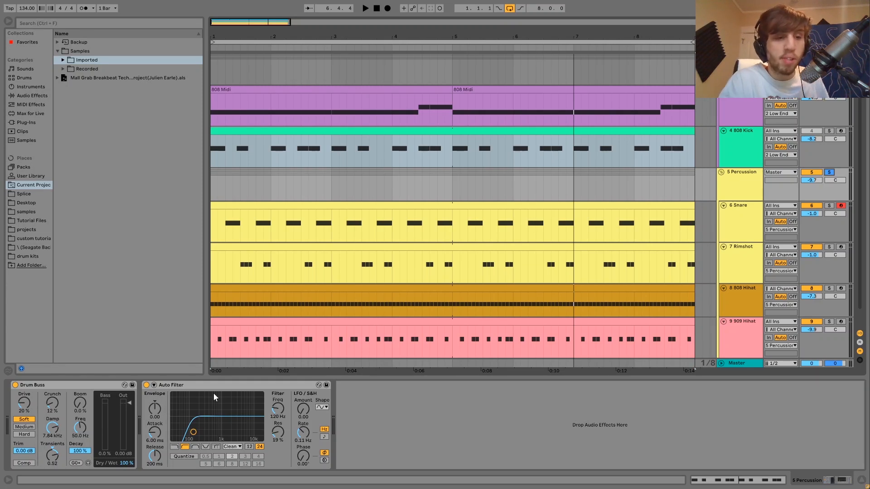
pyautogui.press('space')
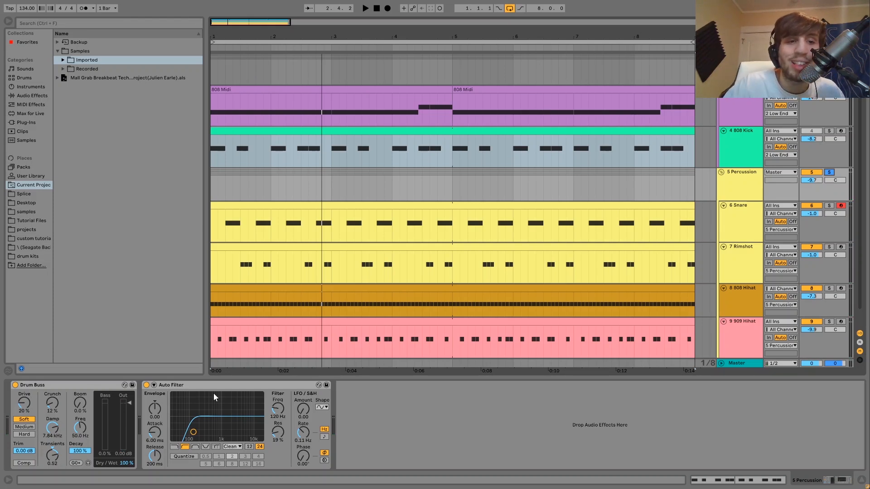
pyautogui.press('space')
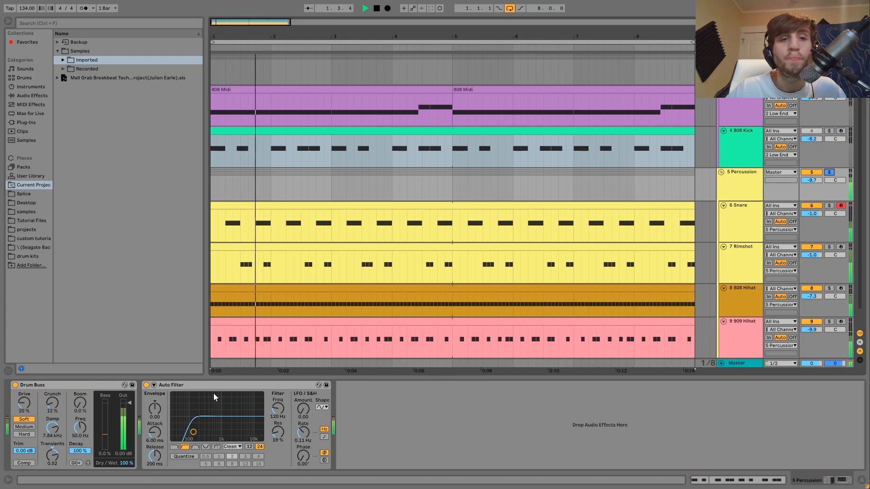
pyautogui.press('space')
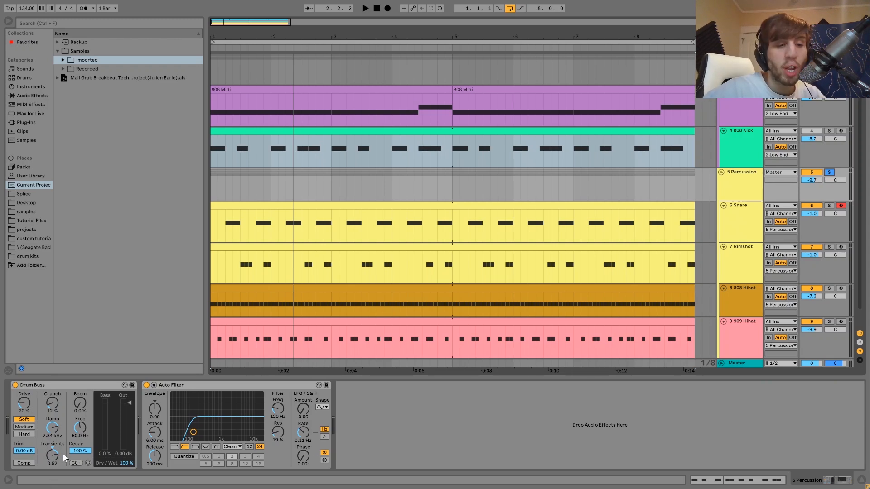
# Step: Try the Percussion Drum Buss with Damp at its default 20.0 kHz during playback, and undo the change
pyautogui.click(52, 428)
pyautogui.press('Delete')
pyautogui.press('space')
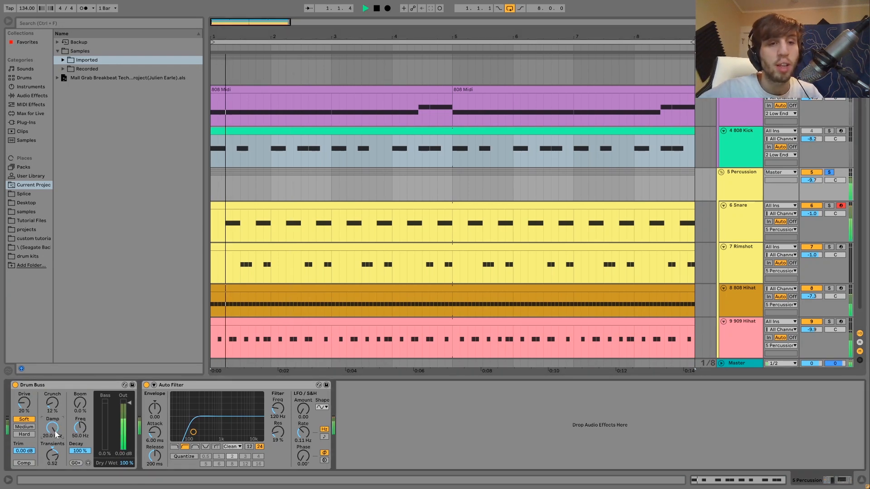
pyautogui.press('space')
pyautogui.hotkey('ctrl', 'z')
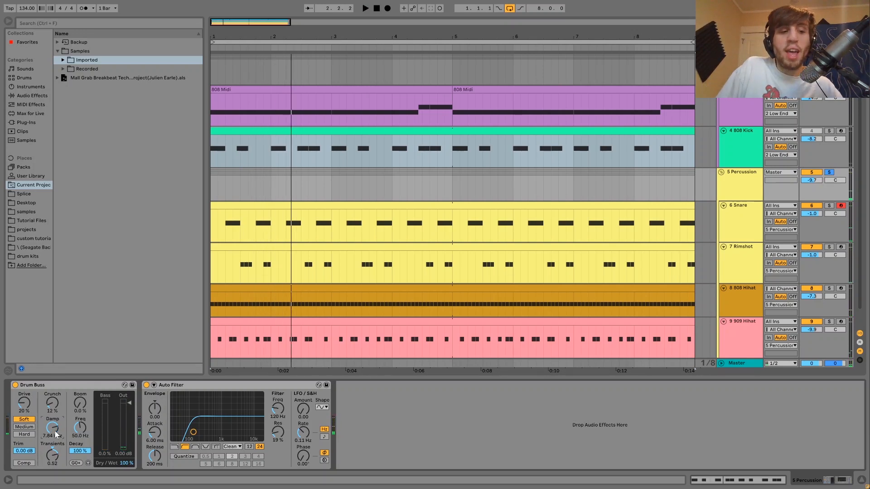
# Step: Replay the soloed Percussion group through its Drum Buss and Auto Filter, and remove its solo to play the full mix
pyautogui.press('space')
pyautogui.press('space')
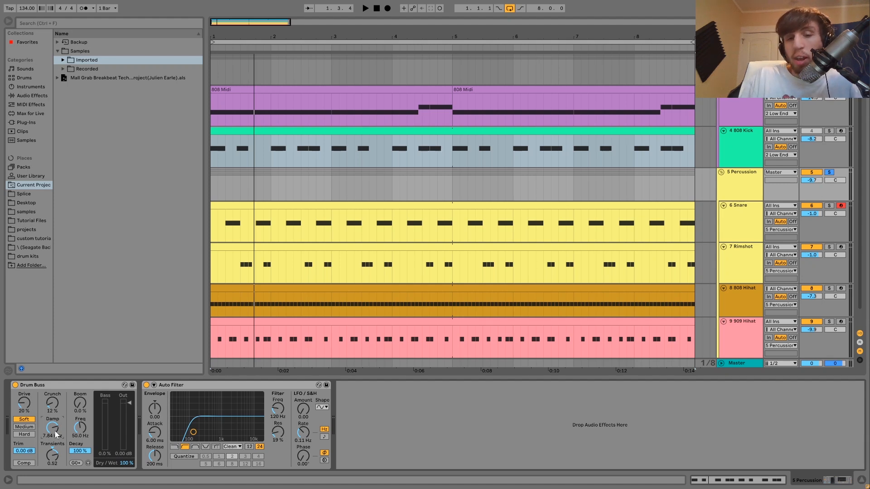
pyautogui.press('space')
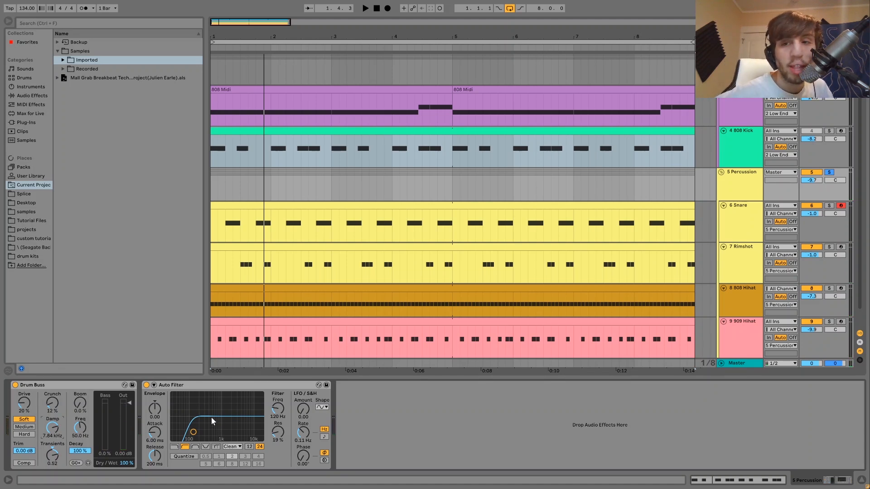
pyautogui.press('space')
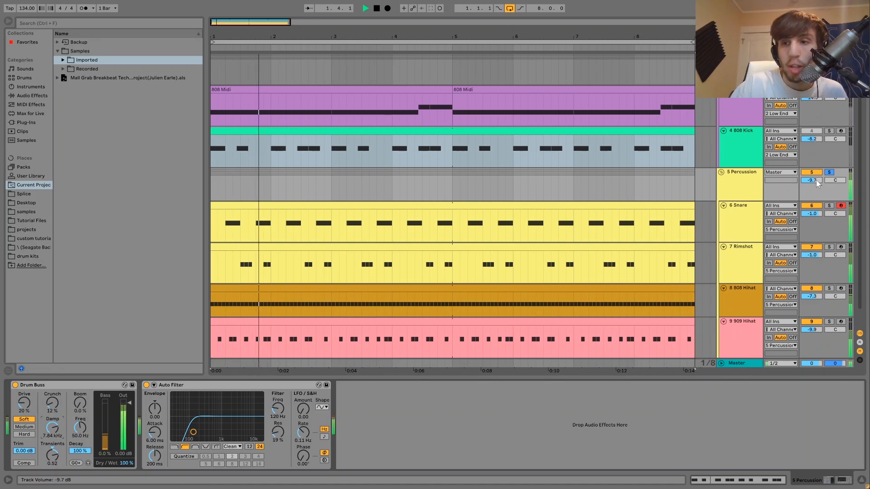
pyautogui.click(829, 172)
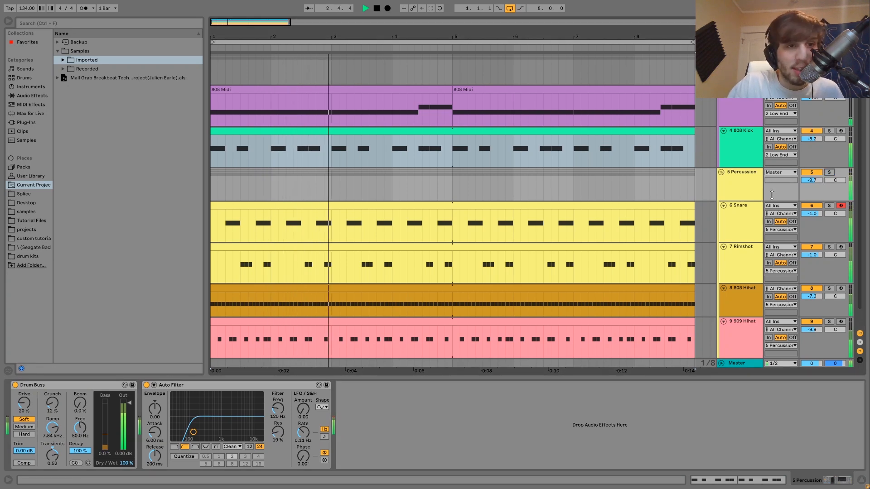
pyautogui.click(745, 196)
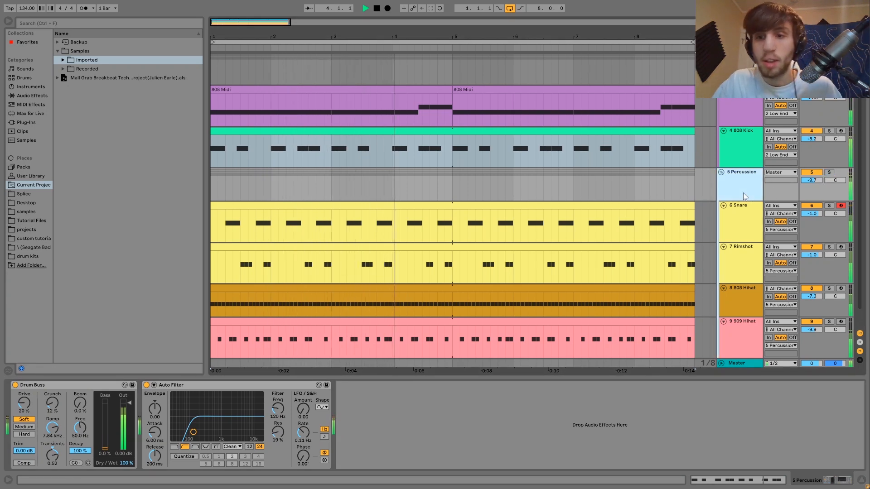